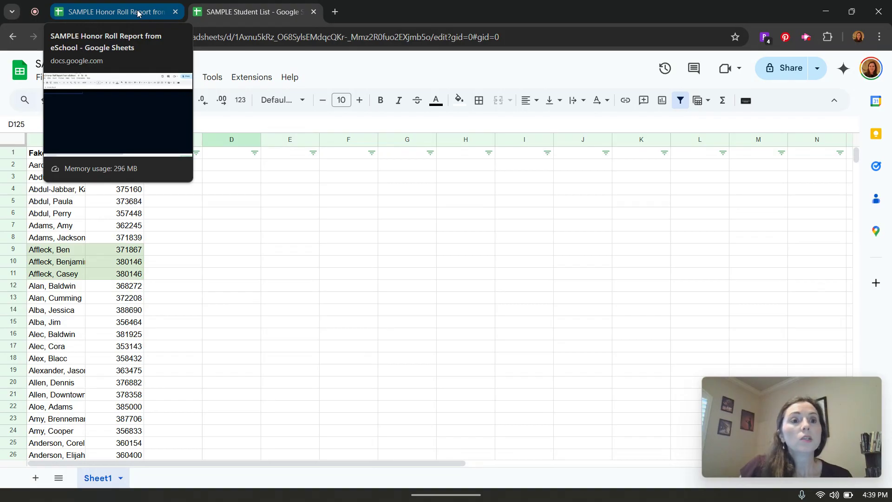
Step: Switch to the SAMPLE Honor Roll Report spreadsheet and examine its statistics header rows and the layout of its student blocks
{"action": "left_click", "coordinate": [137, 14]}
{"action": "scroll", "coordinate": [268, 238], "scroll_direction": "up", "scroll_amount": 10}
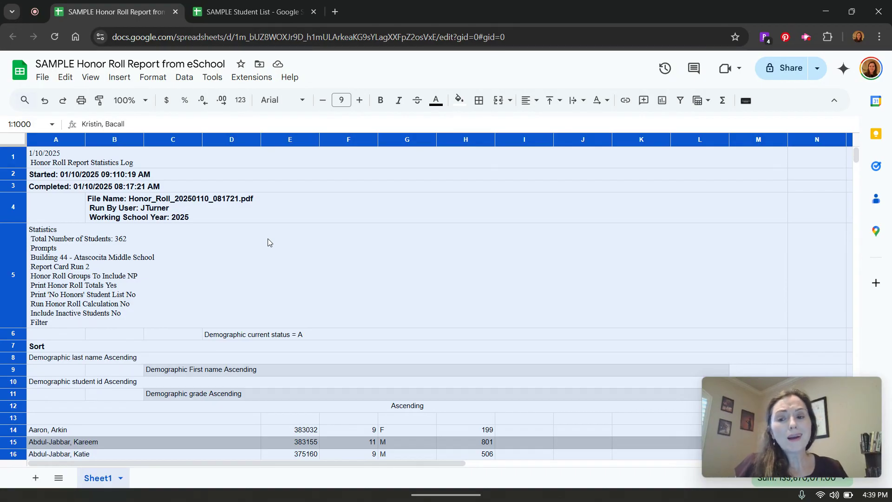
{"action": "mouse_move", "coordinate": [760, 386]}
{"action": "left_click_drag", "start_coordinate": [760, 386], "coordinate": [743, 17]}
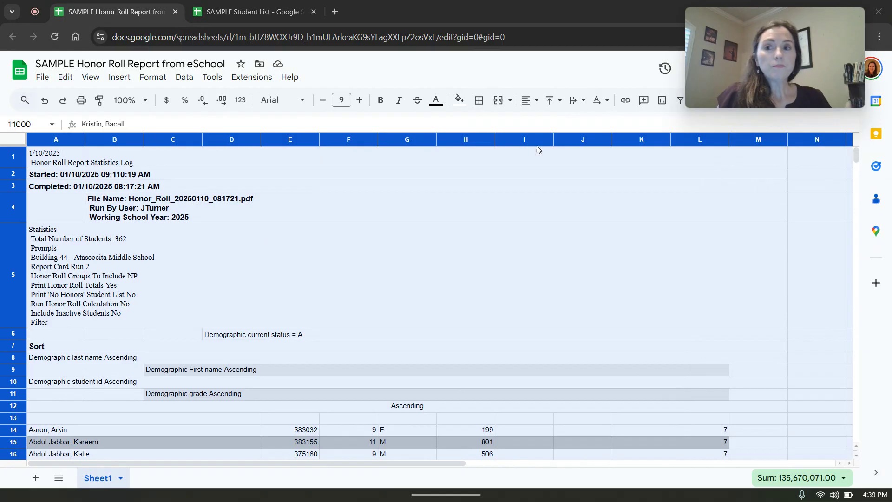
{"action": "scroll", "coordinate": [409, 251], "scroll_direction": "down", "scroll_amount": 3}
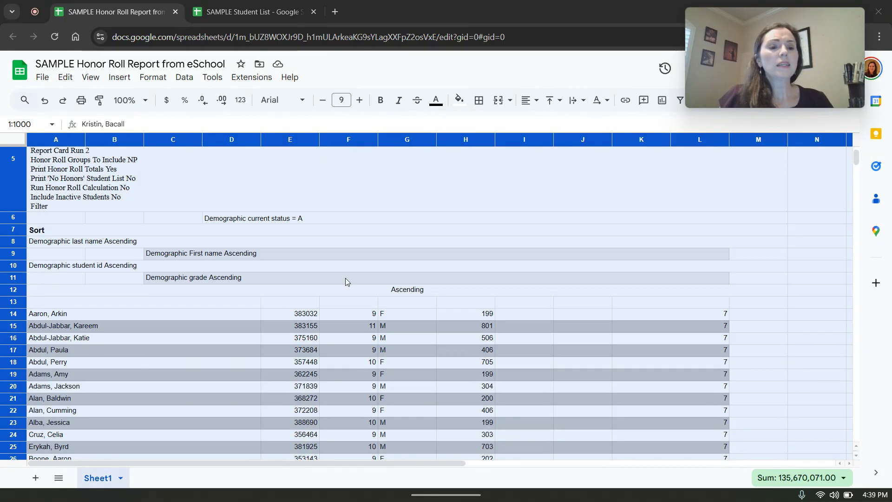
{"action": "left_click", "coordinate": [85, 315]}
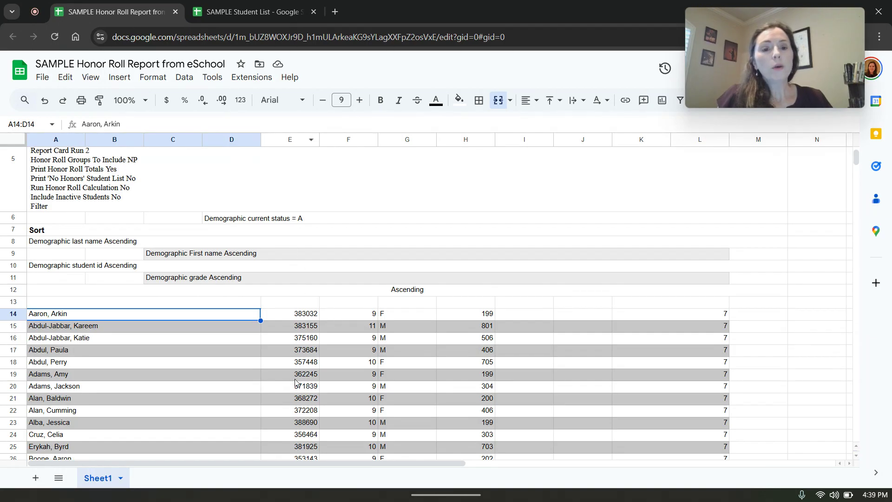
{"action": "scroll", "coordinate": [296, 382], "scroll_direction": "down", "scroll_amount": 1}
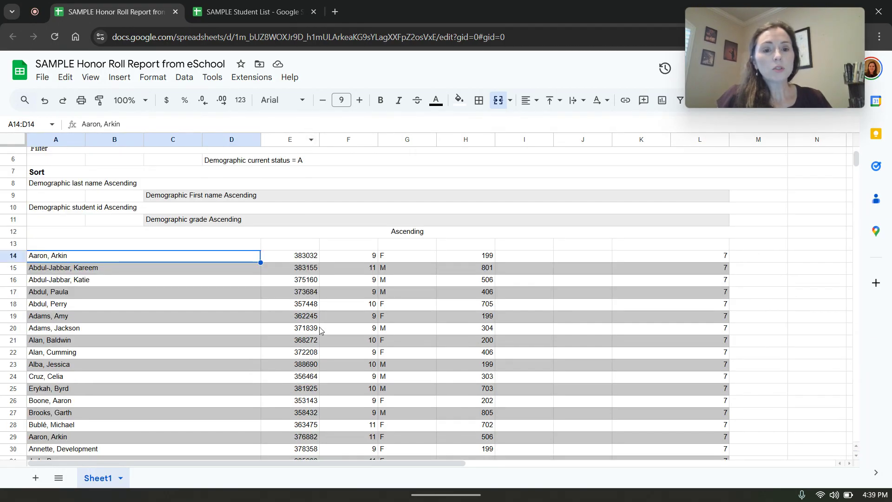
{"action": "scroll", "coordinate": [319, 327], "scroll_direction": "down", "scroll_amount": 4}
{"action": "scroll", "coordinate": [319, 327], "scroll_direction": "down", "scroll_amount": 4}
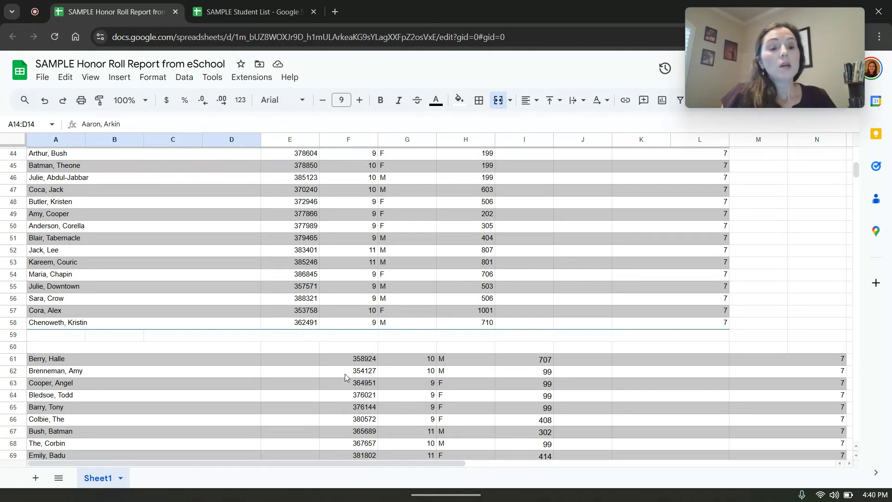
Step: Copy the entire honor roll report sheet and paste it as values only at A1 of a new sheet in SAMPLE Student List
{"action": "left_click", "coordinate": [5, 139]}
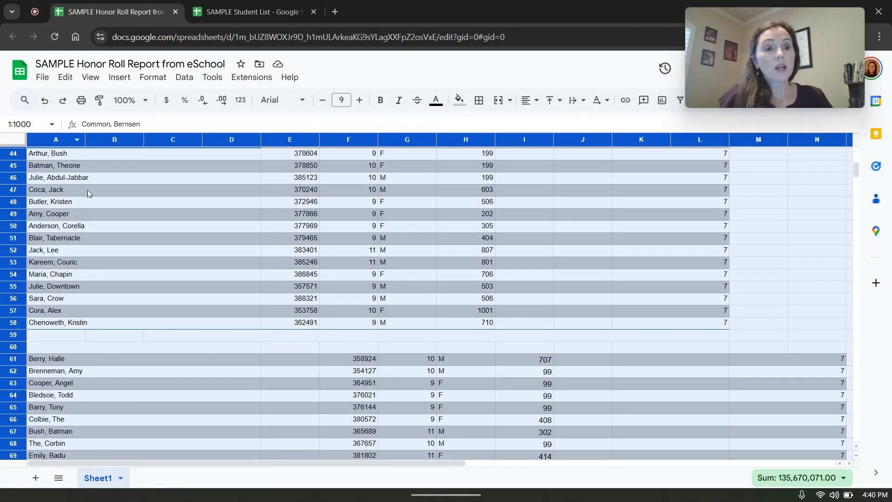
{"action": "left_click", "coordinate": [241, 8]}
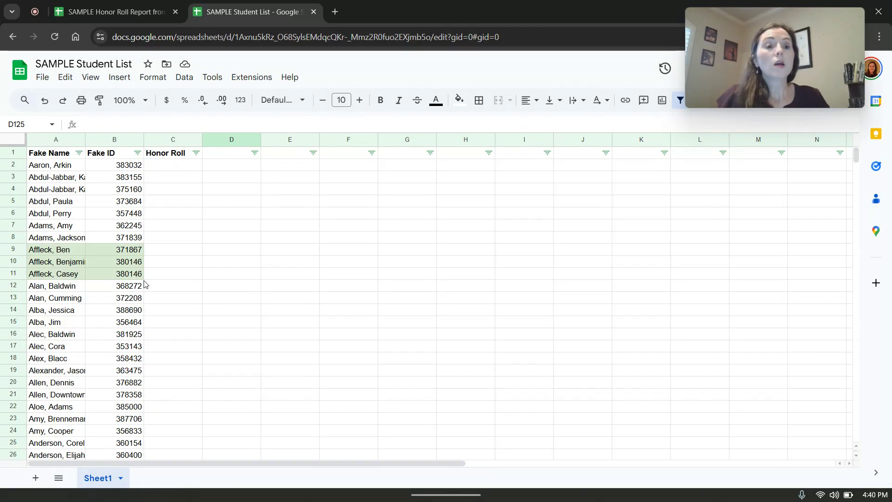
{"action": "left_click", "coordinate": [39, 480]}
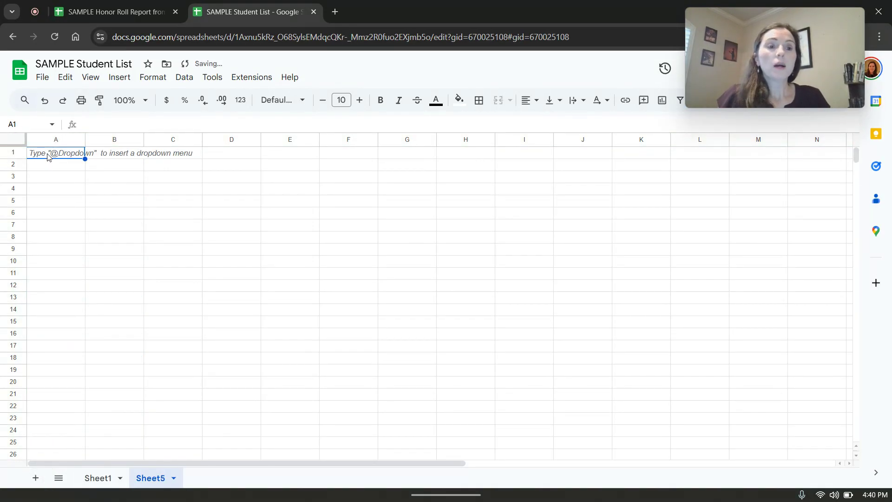
{"action": "right_click", "coordinate": [46, 155]}
{"action": "mouse_move", "coordinate": [135, 167]}
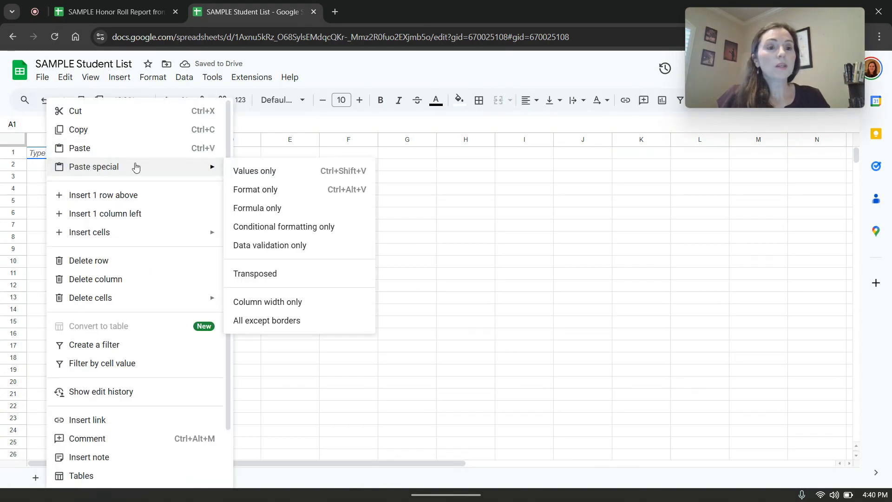
{"action": "left_click", "coordinate": [245, 172]}
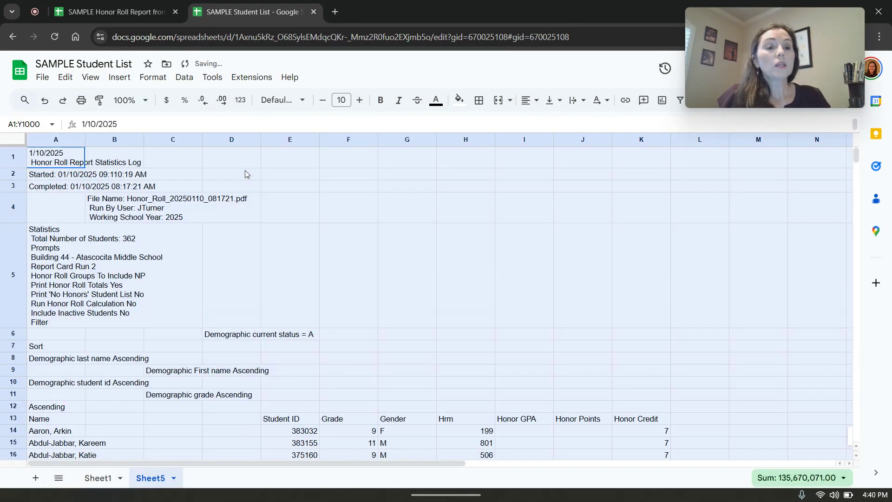
Step: Delete rows 1 to 12 above the Name and Student ID header row in the pasted report
{"action": "scroll", "coordinate": [243, 181], "scroll_direction": "down", "scroll_amount": 1}
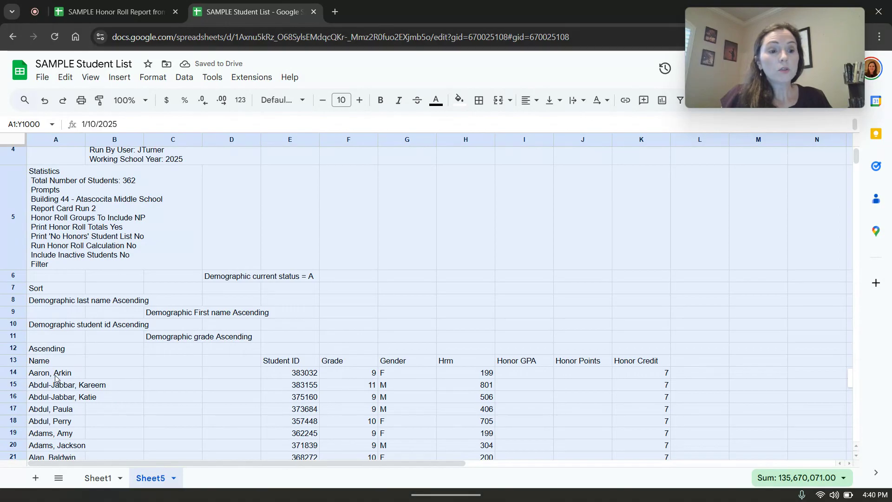
{"action": "left_click", "coordinate": [57, 376]}
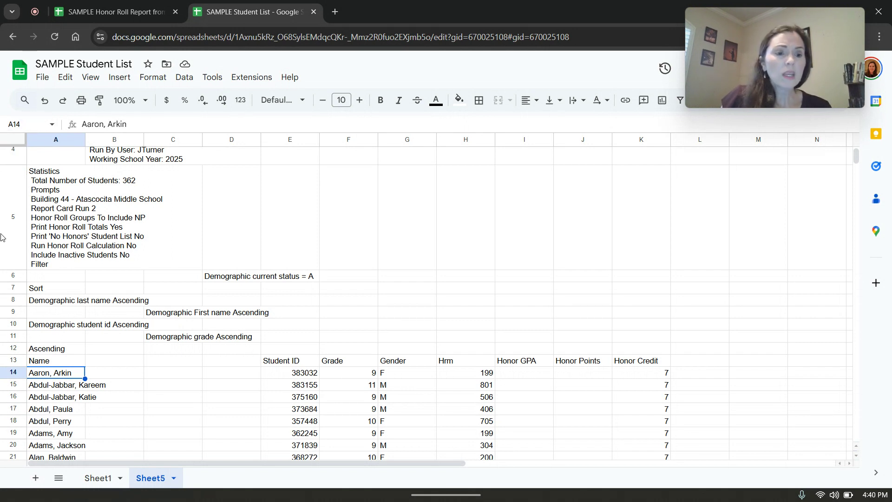
{"action": "left_click_drag", "start_coordinate": [14, 349], "coordinate": [16, 143]}
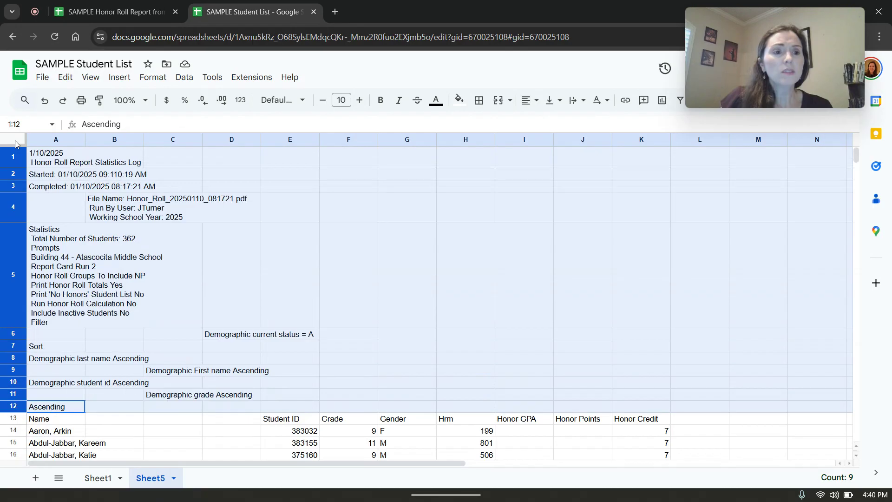
{"action": "right_click", "coordinate": [47, 163]}
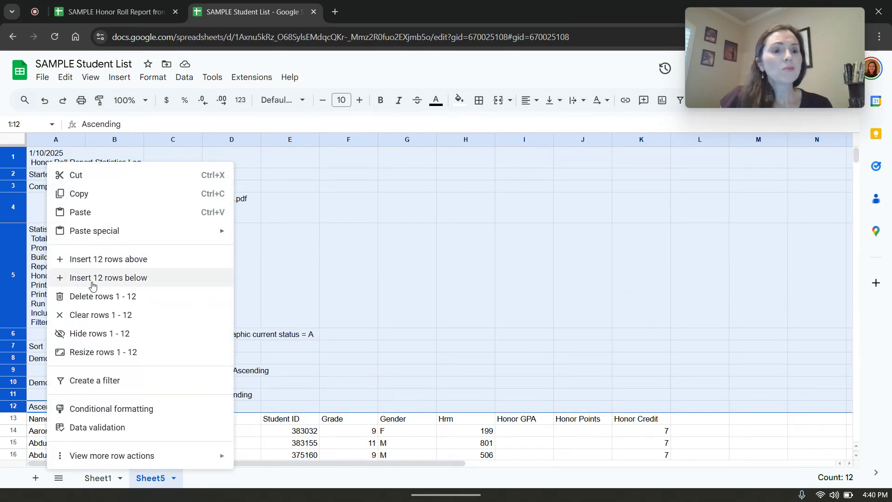
{"action": "left_click", "coordinate": [90, 296]}
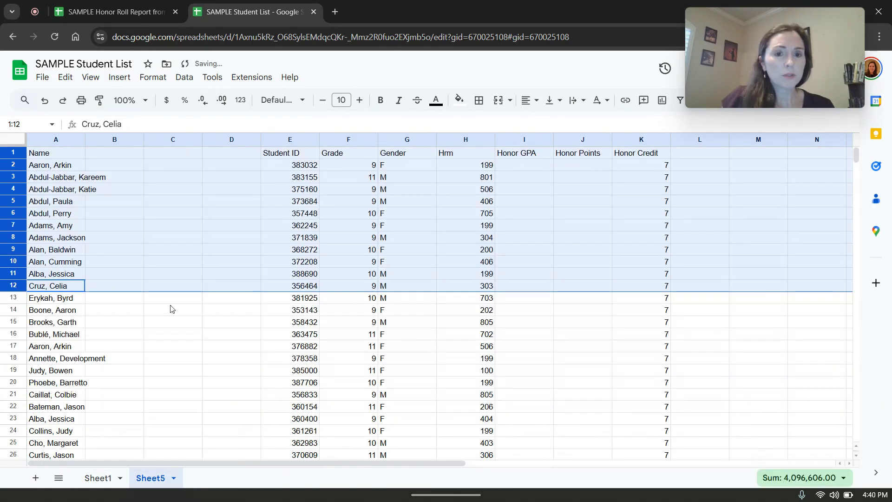
{"action": "left_click", "coordinate": [173, 299]}
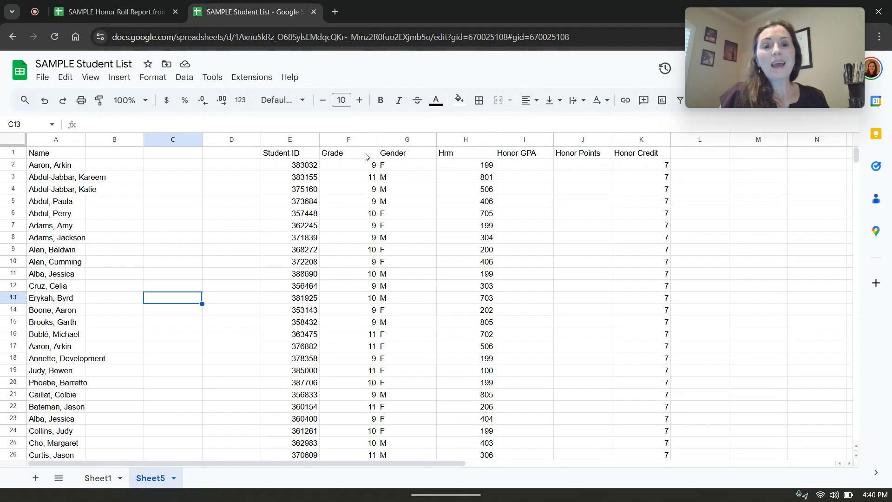
Step: Compare how the Student ID and Grade columns line up between the first and second student blocks
{"action": "left_click", "coordinate": [355, 141]}
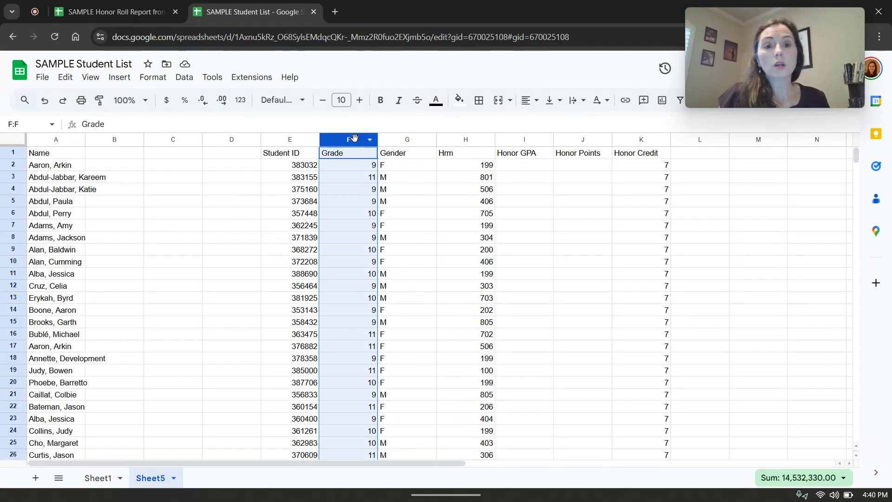
{"action": "scroll", "coordinate": [416, 246], "scroll_direction": "down", "scroll_amount": 6}
{"action": "scroll", "coordinate": [416, 247], "scroll_direction": "down", "scroll_amount": 4}
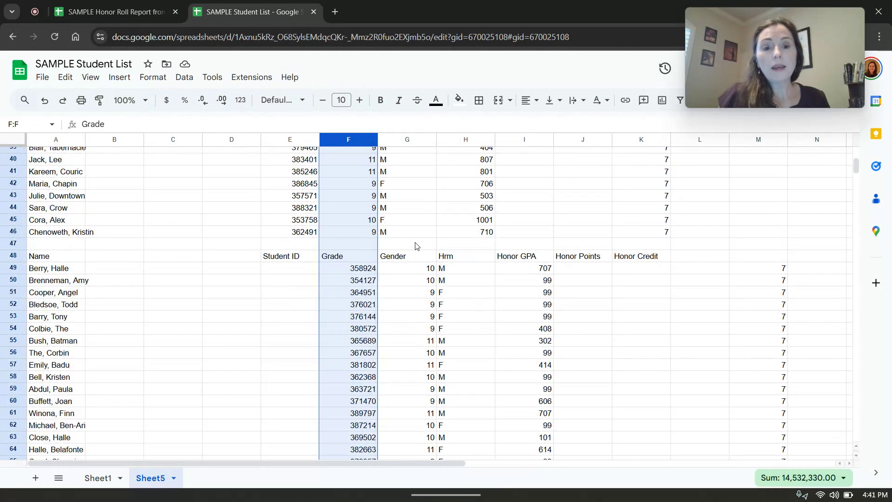
{"action": "scroll", "coordinate": [416, 246], "scroll_direction": "up", "scroll_amount": 10}
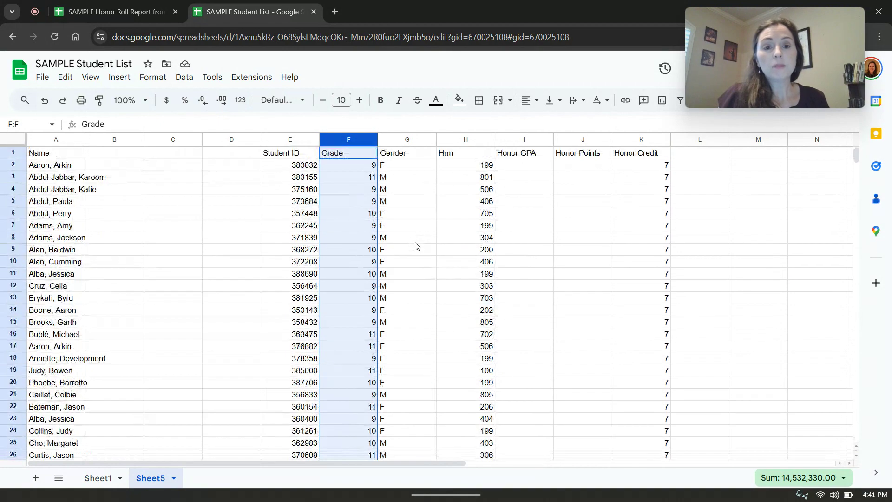
{"action": "scroll", "coordinate": [657, 169], "scroll_direction": "down", "scroll_amount": 9}
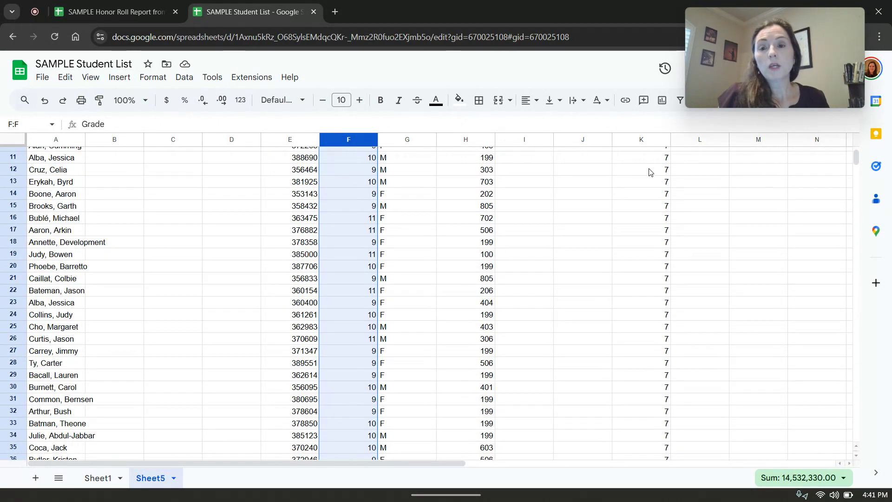
{"action": "scroll", "coordinate": [649, 172], "scroll_direction": "up", "scroll_amount": 6}
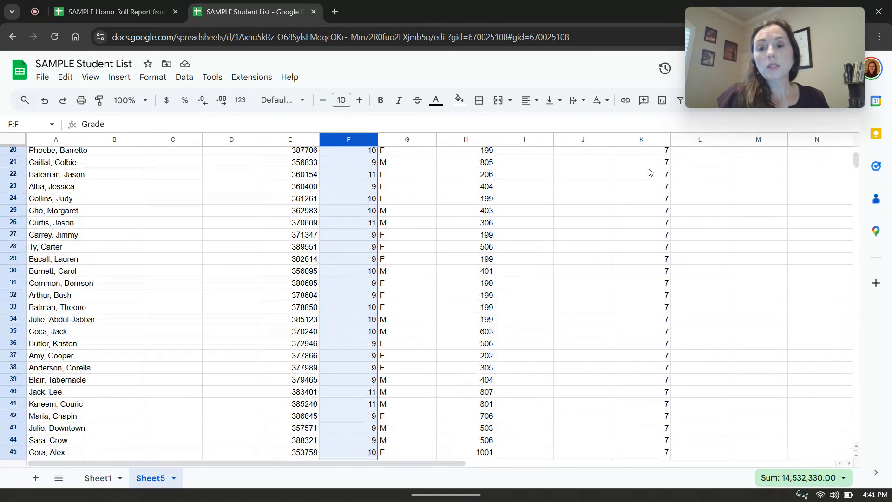
Step: Copy the honor credit value 7 from K46 into K49:K89 for the second student block
{"action": "scroll", "coordinate": [651, 172], "scroll_direction": "down", "scroll_amount": 6}
{"action": "left_click", "coordinate": [662, 292]}
{"action": "key", "text": "ctrl+c"}
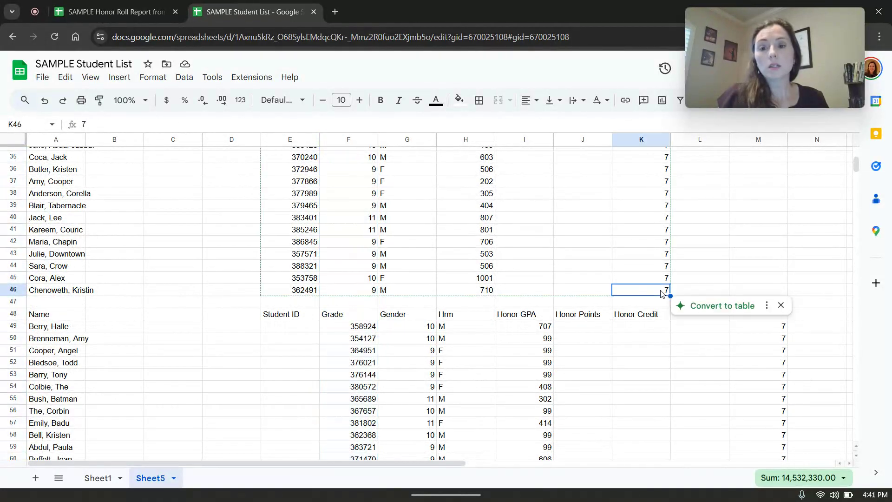
{"action": "left_click", "coordinate": [654, 329]}
{"action": "left_click_drag", "start_coordinate": [654, 331], "coordinate": [663, 380]}
{"action": "key", "text": "ctrl+v"}
{"action": "scroll", "coordinate": [676, 439], "scroll_direction": "down", "scroll_amount": 6}
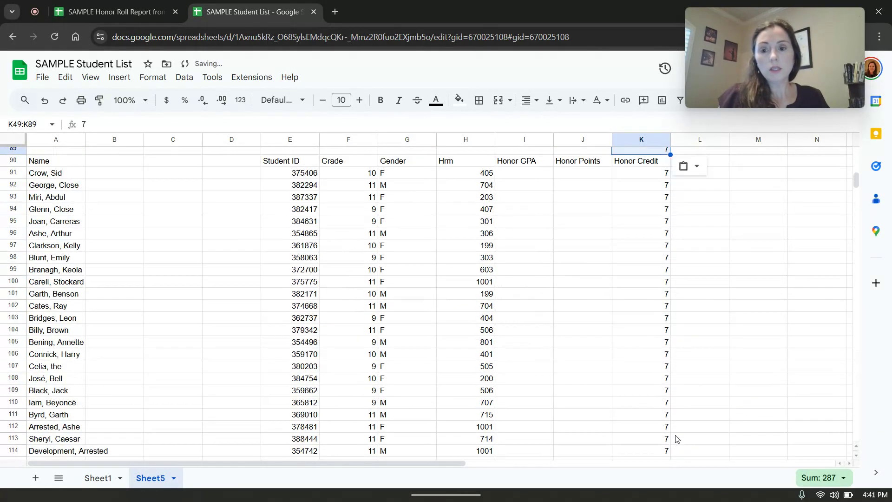
Step: Fill the Honor Credit cells K170:K398 with the copied value 7
{"action": "scroll", "coordinate": [676, 439], "scroll_direction": "down", "scroll_amount": 20}
{"action": "scroll", "coordinate": [674, 435], "scroll_direction": "down", "scroll_amount": 5}
{"action": "scroll", "coordinate": [673, 434], "scroll_direction": "up", "scroll_amount": 19}
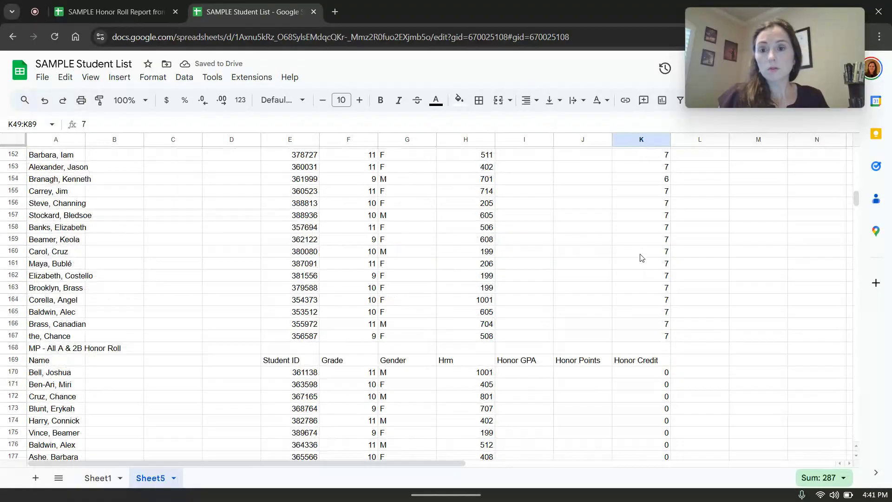
{"action": "left_click_drag", "start_coordinate": [653, 374], "coordinate": [669, 205]}
{"action": "key", "text": "ctrl+v"}
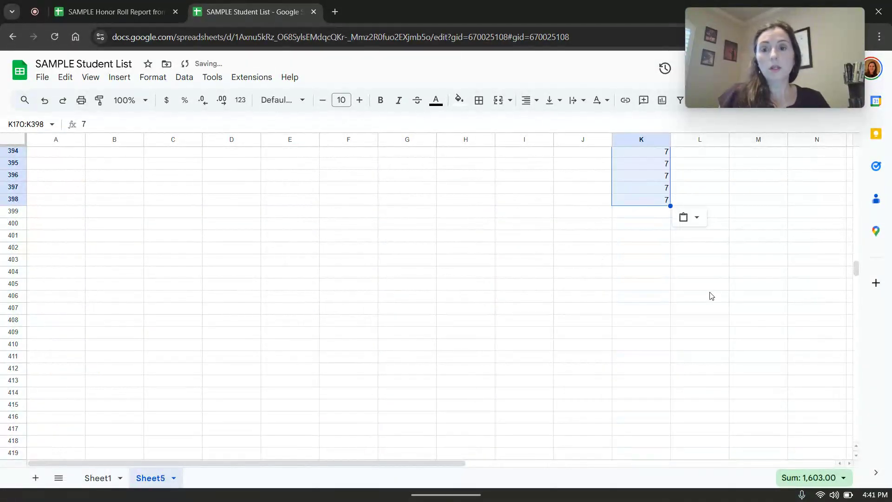
{"action": "scroll", "coordinate": [706, 303], "scroll_direction": "up", "scroll_amount": 10}
{"action": "scroll", "coordinate": [706, 303], "scroll_direction": "up", "scroll_amount": 20}
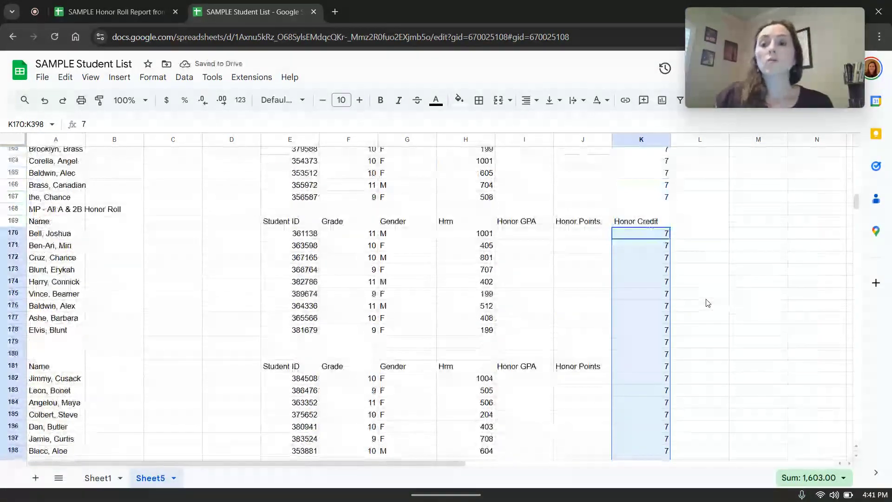
{"action": "scroll", "coordinate": [707, 303], "scroll_direction": "up", "scroll_amount": 12}
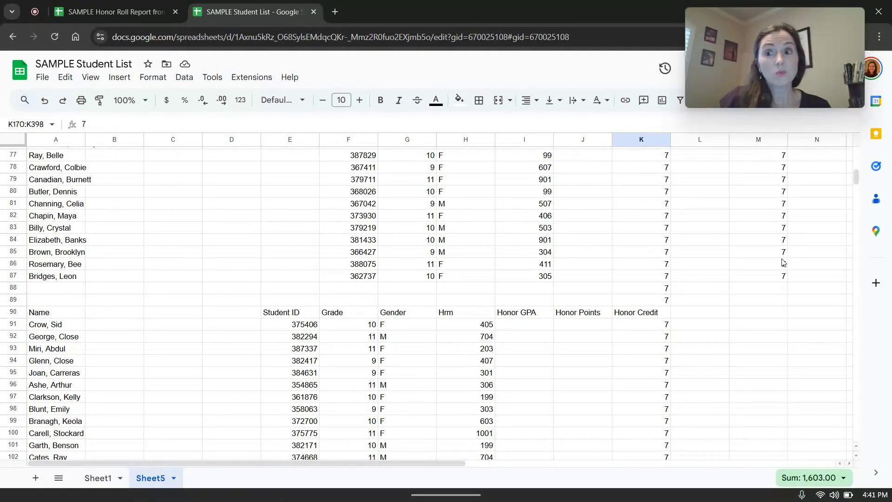
{"action": "scroll", "coordinate": [783, 262], "scroll_direction": "up", "scroll_amount": 15}
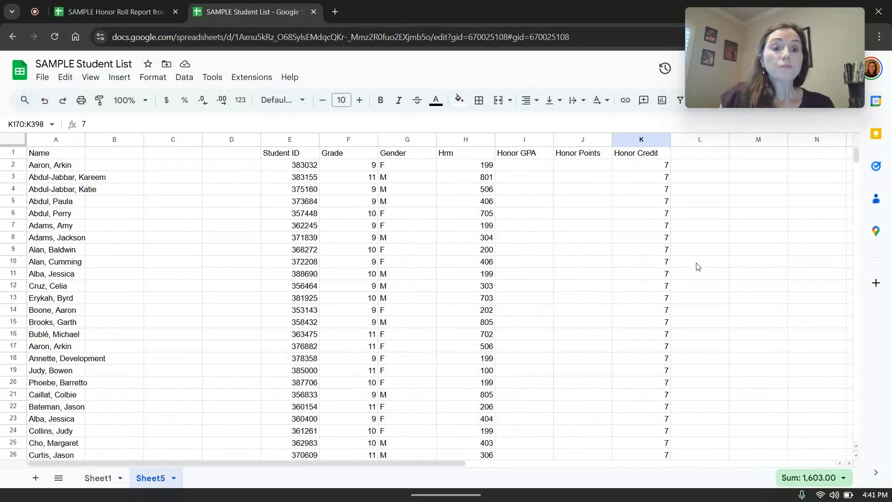
Step: In cell C2 of Sheet1, start a VLOOKUP formula that uses the student ID in B2 as its search key
{"action": "left_click", "coordinate": [111, 471]}
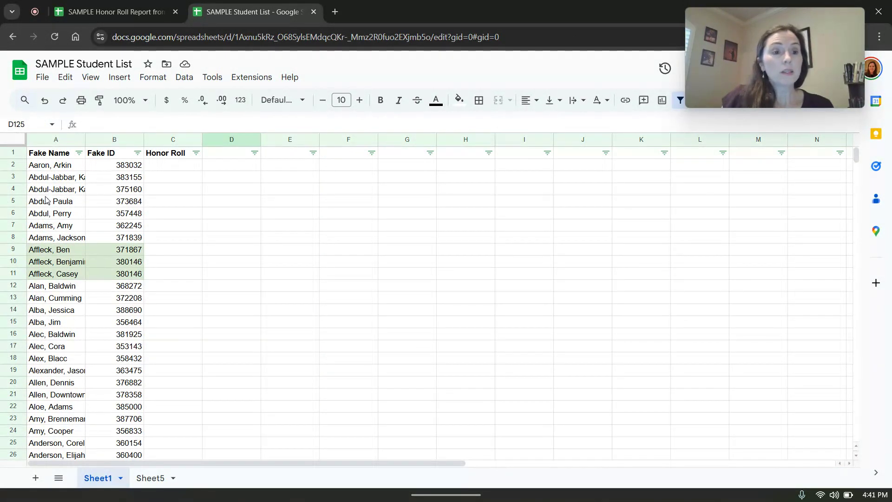
{"action": "left_click", "coordinate": [184, 156]}
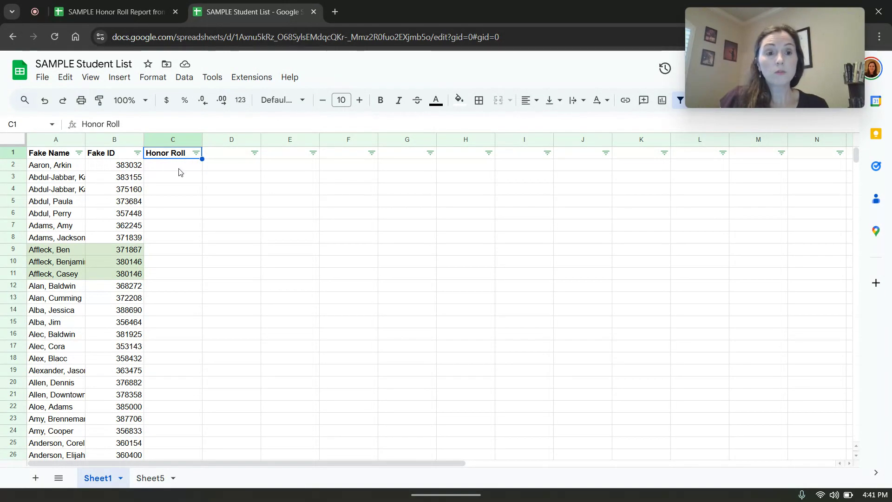
{"action": "left_click", "coordinate": [178, 170]}
{"action": "type", "text": "=vlookup"}
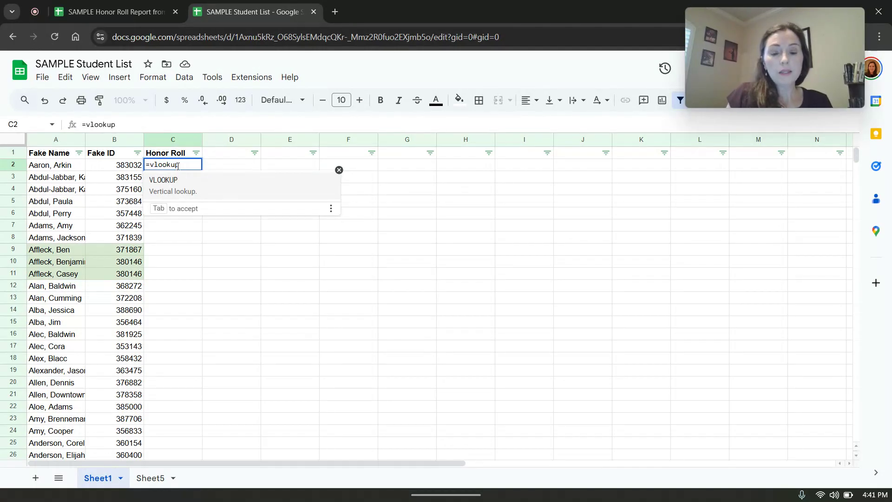
{"action": "type", "text": "("}
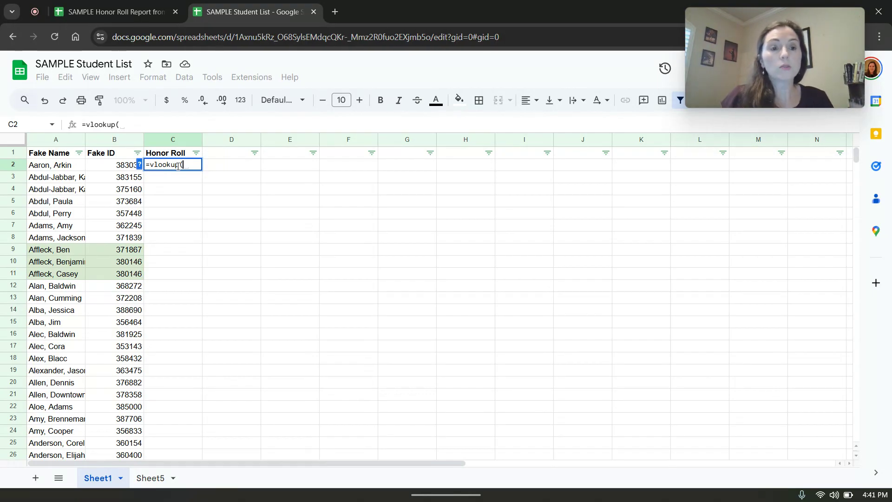
{"action": "left_click", "coordinate": [125, 168]}
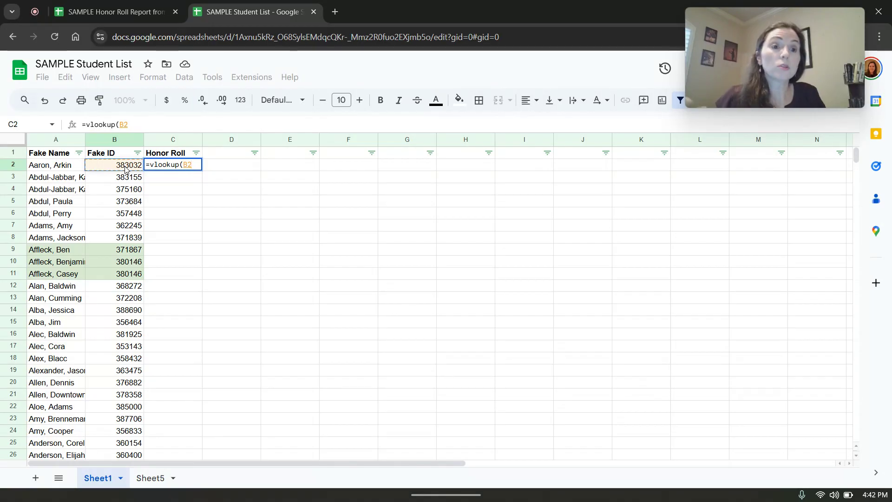
{"action": "type", "text": ","}
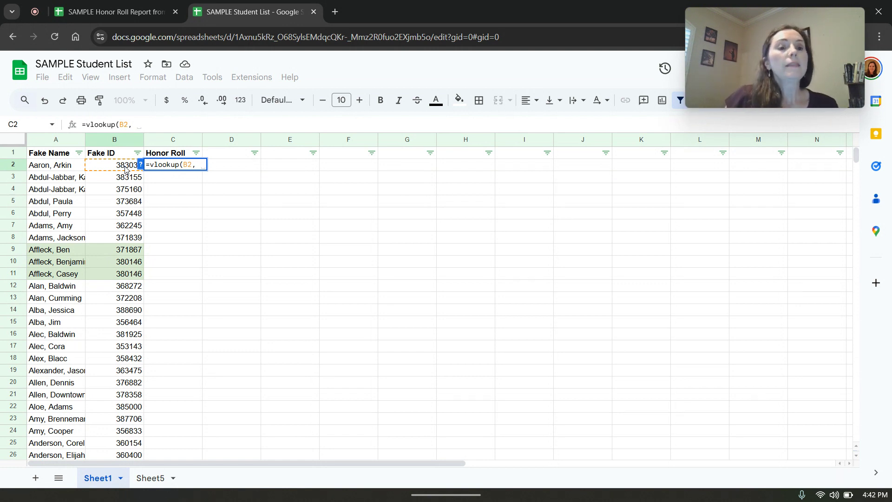
Step: Set the VLOOKUP search range to columns E through K of Sheet5, from Student ID to Honor Credit
{"action": "left_click", "coordinate": [147, 479]}
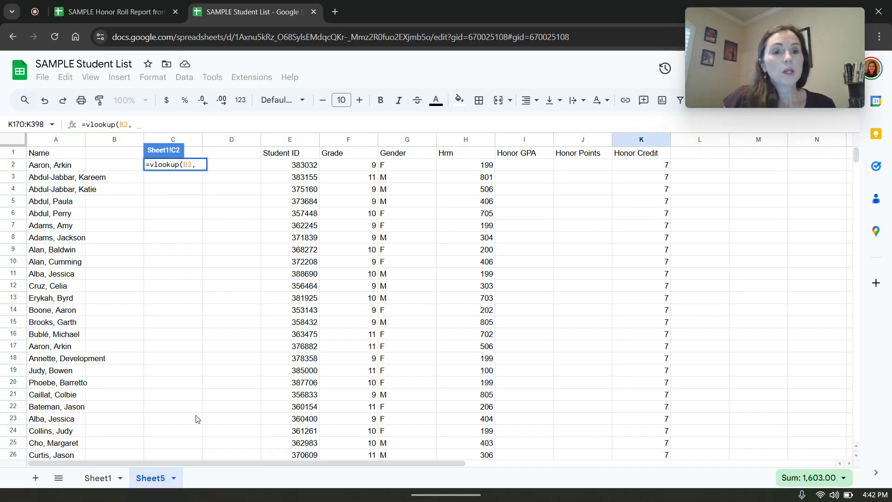
{"action": "left_click", "coordinate": [277, 139]}
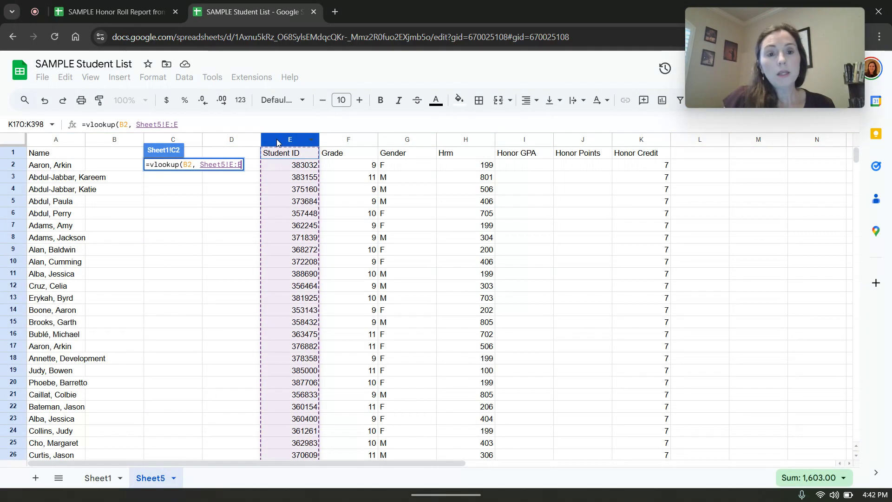
{"action": "left_click_drag", "start_coordinate": [277, 138], "coordinate": [645, 138]}
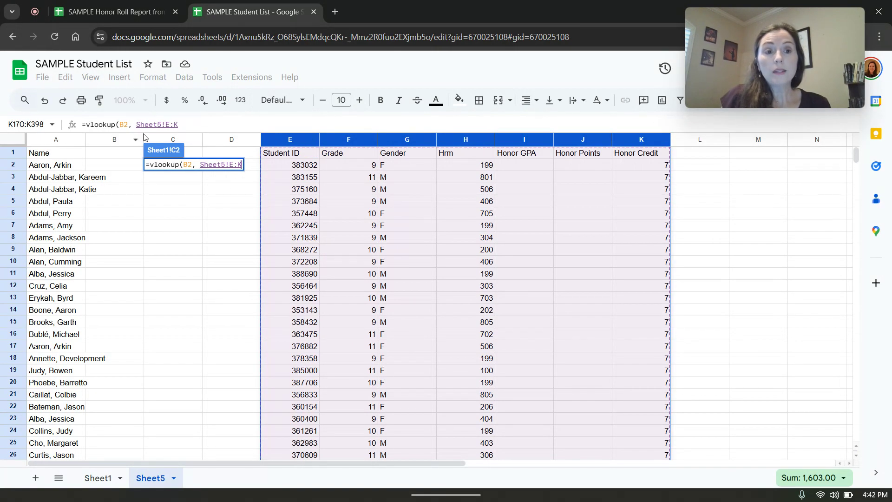
{"action": "left_click", "coordinate": [191, 124]}
{"action": "type", "text": ","}
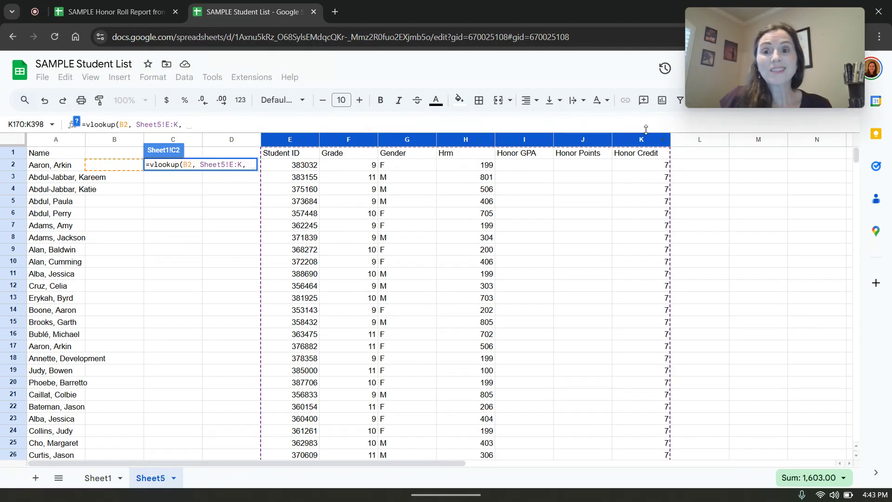
Step: Complete the VLOOKUP formula with column index 7 and exact match 0, and enter it in C2
{"action": "left_click", "coordinate": [197, 125]}
{"action": "type", "text": "l"}
{"action": "key", "text": "BackSpace"}
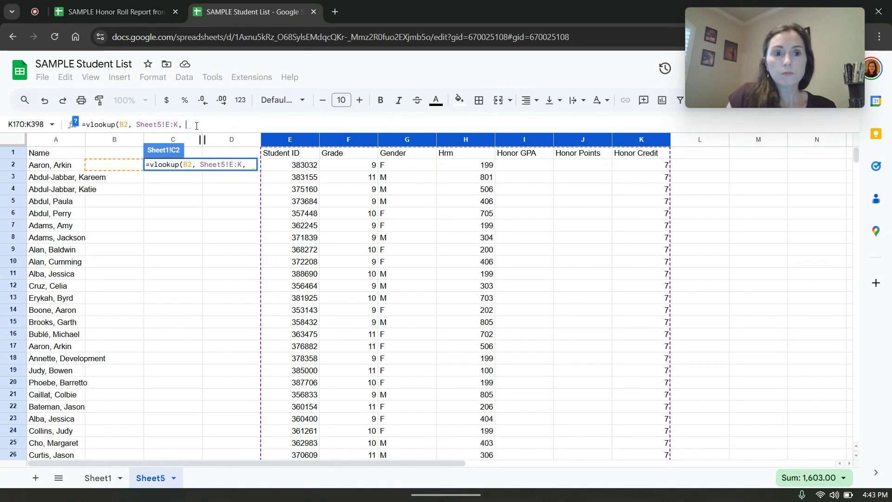
{"action": "type", "text": "7"}
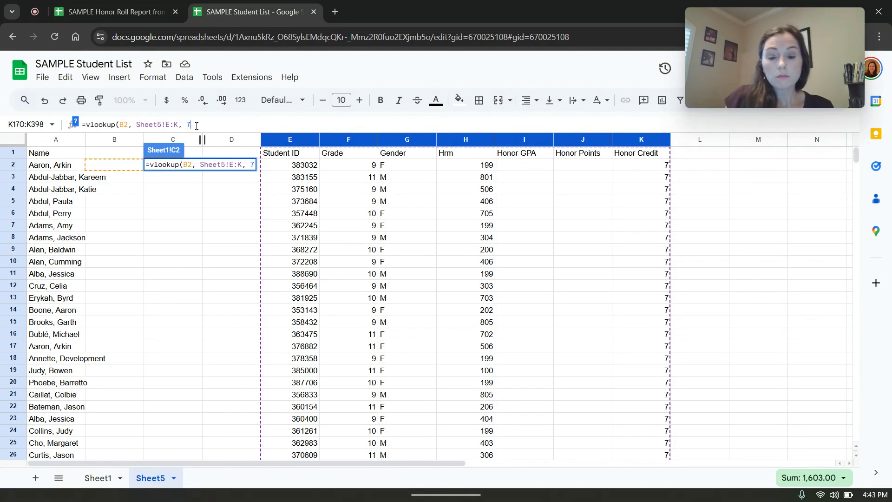
{"action": "type", "text": ", 0"}
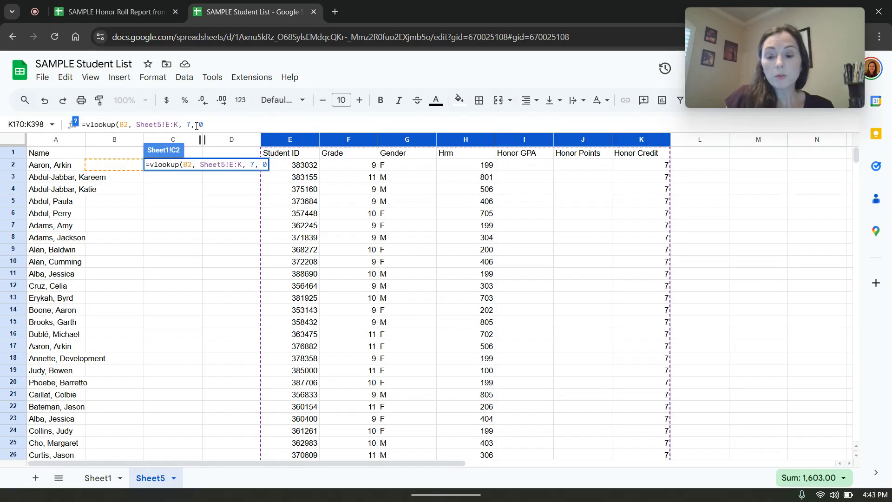
{"action": "type", "text": ")"}
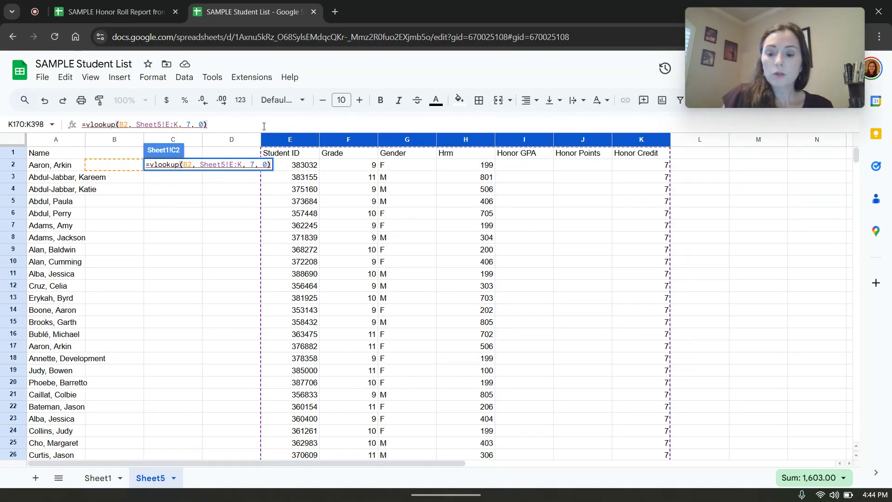
{"action": "key", "text": "Return"}
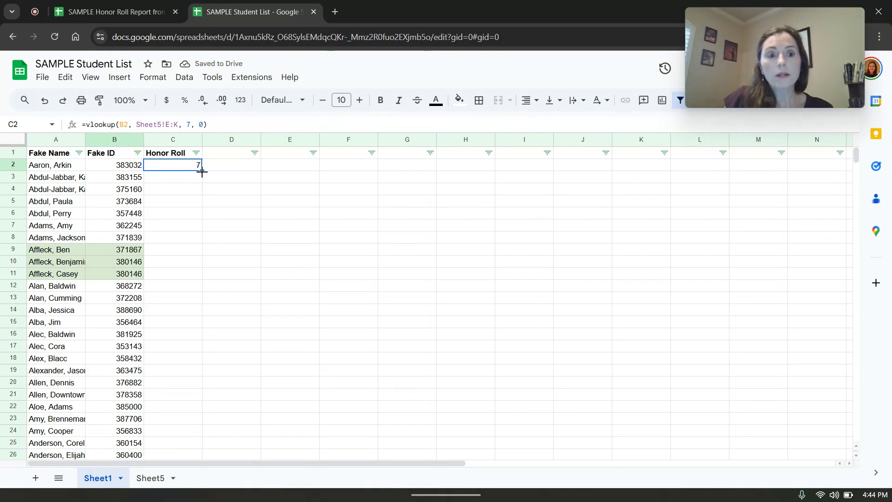
Step: Fill the VLOOKUP formula from C2 down the Honor Roll column and inspect the copied formula in C12 and the error in C11
{"action": "double_click", "coordinate": [202, 172]}
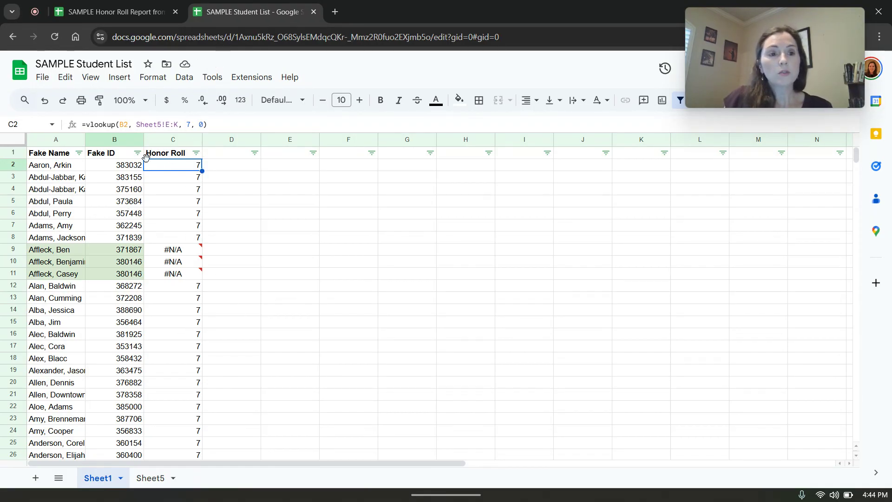
{"action": "left_click", "coordinate": [183, 287]}
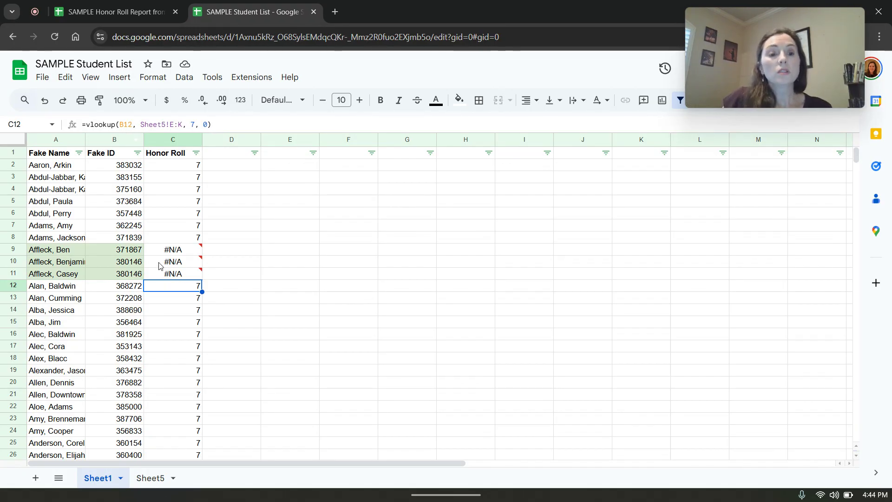
{"action": "mouse_move", "coordinate": [169, 273]}
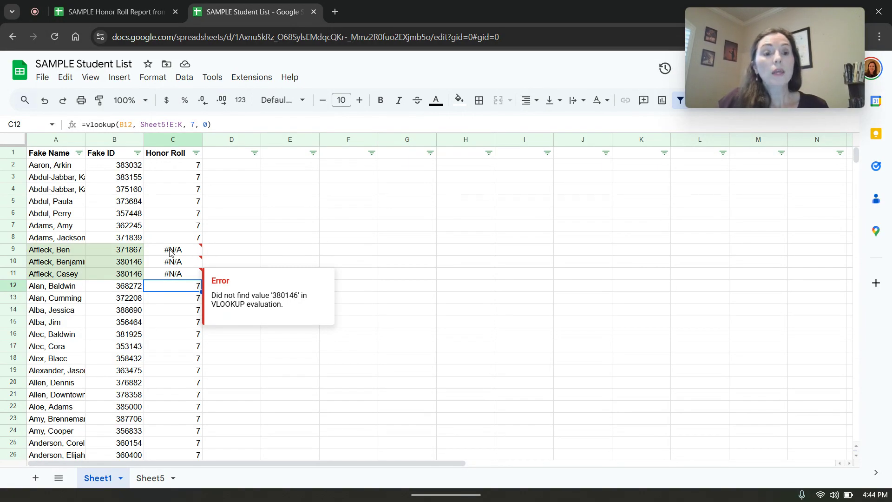
Step: Replace the #N/A results in Honor Roll cells C9, C10 and C11 with No
{"action": "left_click", "coordinate": [170, 250]}
{"action": "type", "text": "No"}
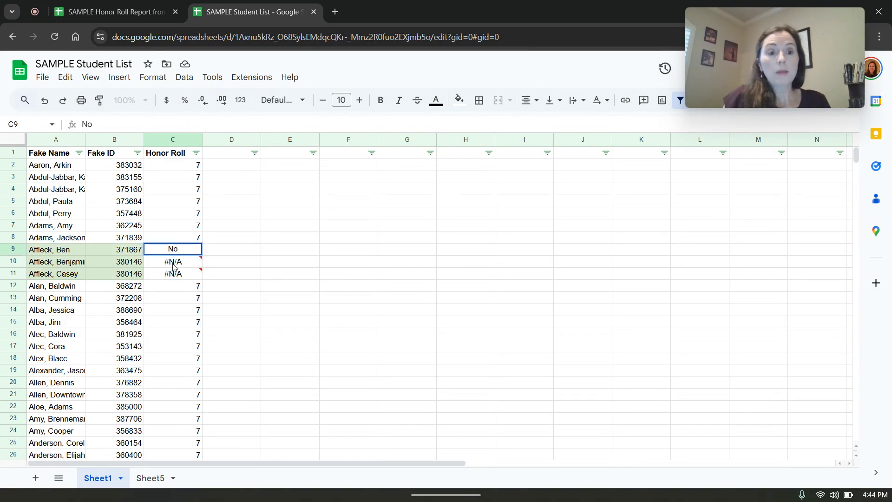
{"action": "left_click", "coordinate": [173, 263]}
{"action": "type", "text": "No"}
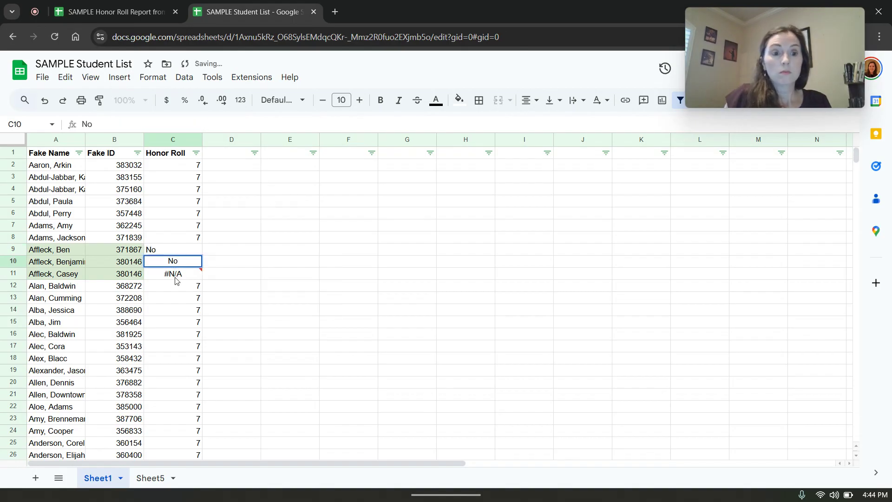
{"action": "left_click", "coordinate": [176, 279]}
{"action": "type", "text": "No"}
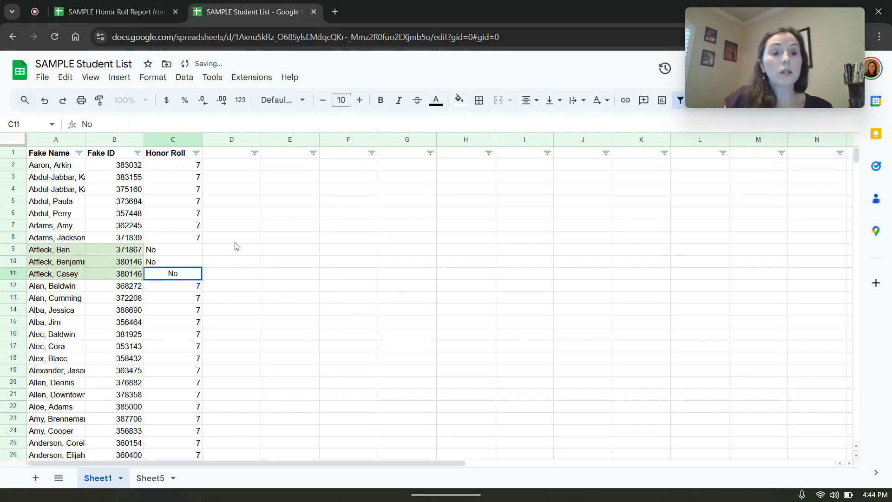
{"action": "left_click", "coordinate": [245, 248]}
Step: Look through the remaining Honor Roll results and replace the result in C2 with Yes
{"action": "scroll", "coordinate": [258, 276], "scroll_direction": "down", "scroll_amount": 15}
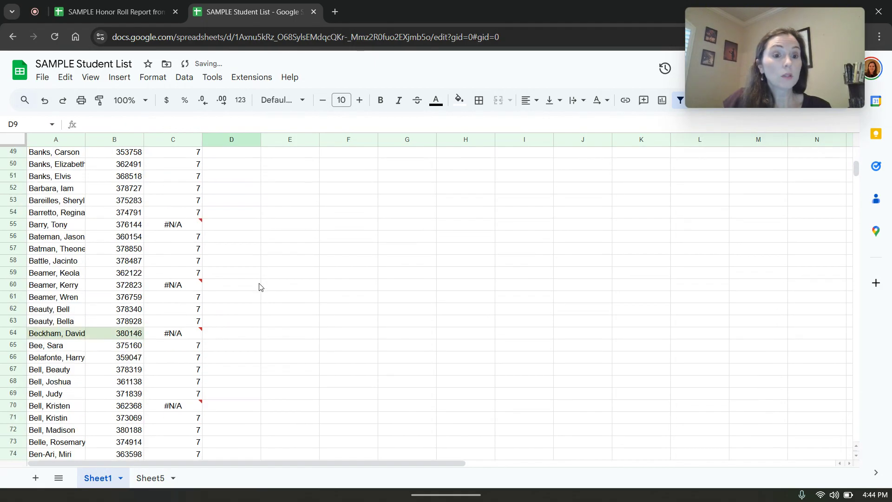
{"action": "scroll", "coordinate": [260, 287], "scroll_direction": "down", "scroll_amount": 16}
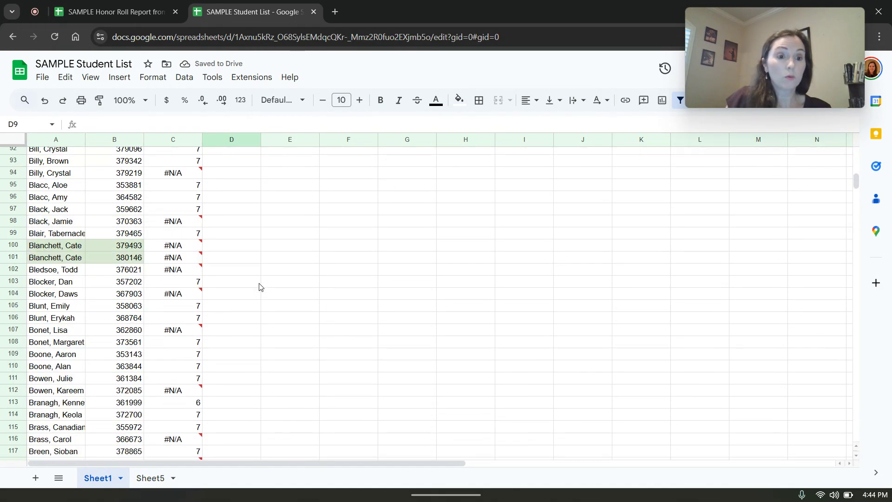
{"action": "scroll", "coordinate": [260, 287], "scroll_direction": "up", "scroll_amount": 20}
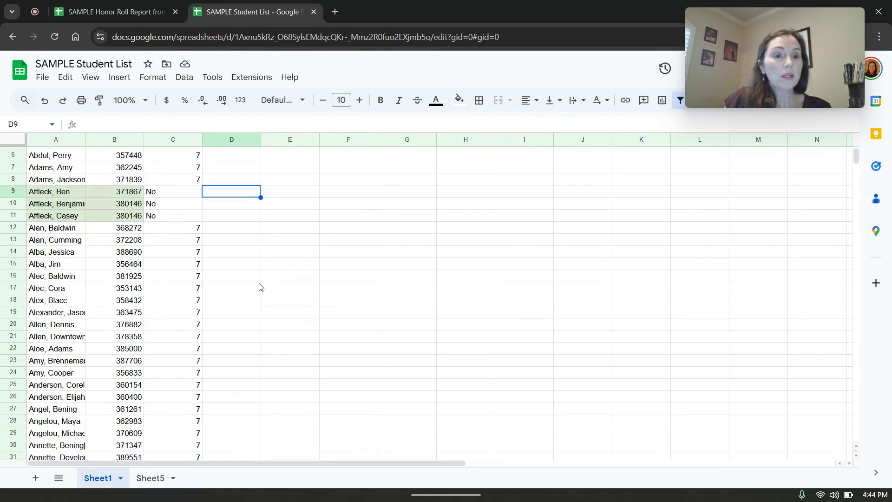
{"action": "scroll", "coordinate": [259, 287], "scroll_direction": "down", "scroll_amount": 20}
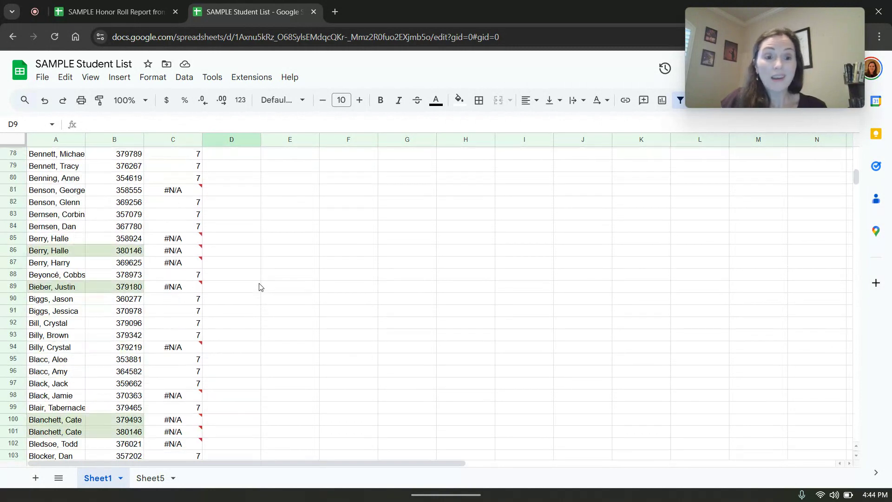
{"action": "scroll", "coordinate": [260, 287], "scroll_direction": "up", "scroll_amount": 20}
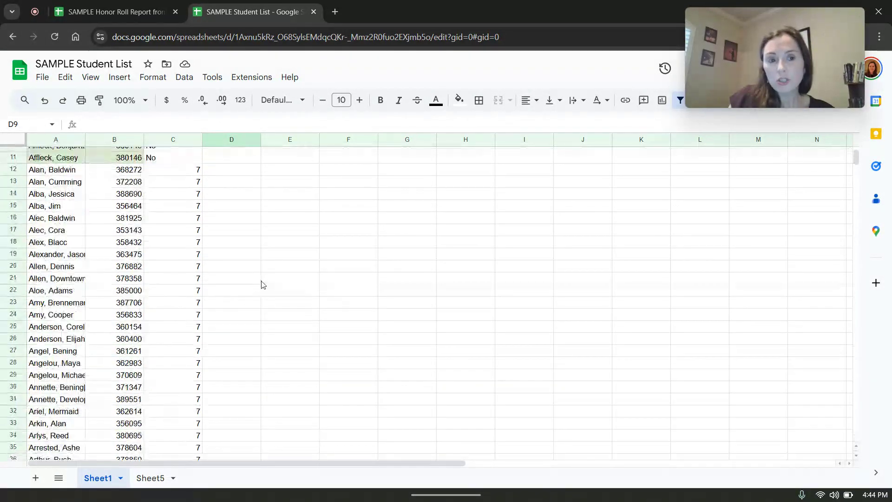
{"action": "left_click", "coordinate": [188, 169]}
{"action": "type", "text": "Yes"}
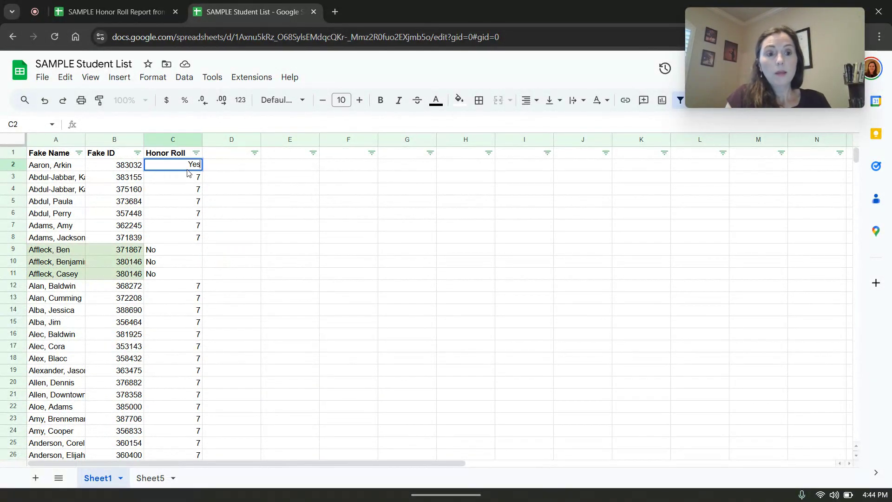
{"action": "key", "text": "Tab"}
Step: Filter the Honor Roll column to show only the values No and Yes
{"action": "left_click", "coordinate": [196, 153]}
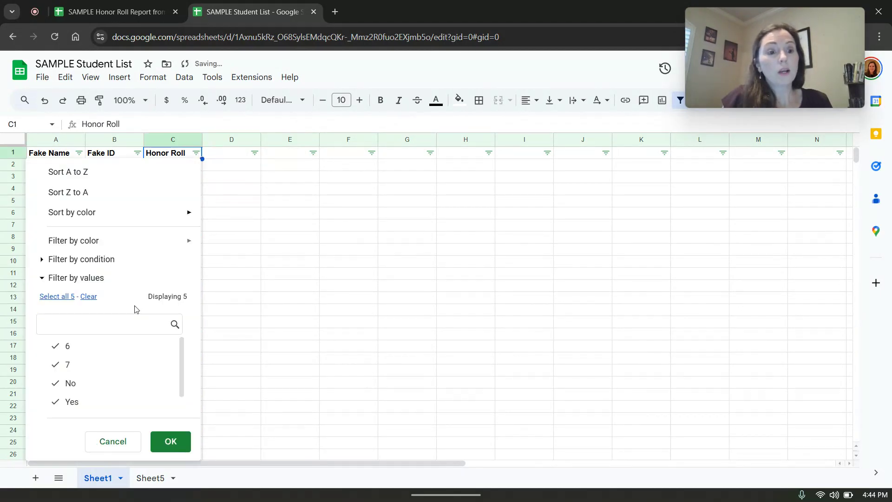
{"action": "left_click", "coordinate": [89, 297]}
{"action": "left_click", "coordinate": [75, 386]}
{"action": "left_click", "coordinate": [72, 403]}
{"action": "left_click", "coordinate": [170, 441]}
{"action": "left_click", "coordinate": [178, 170]}
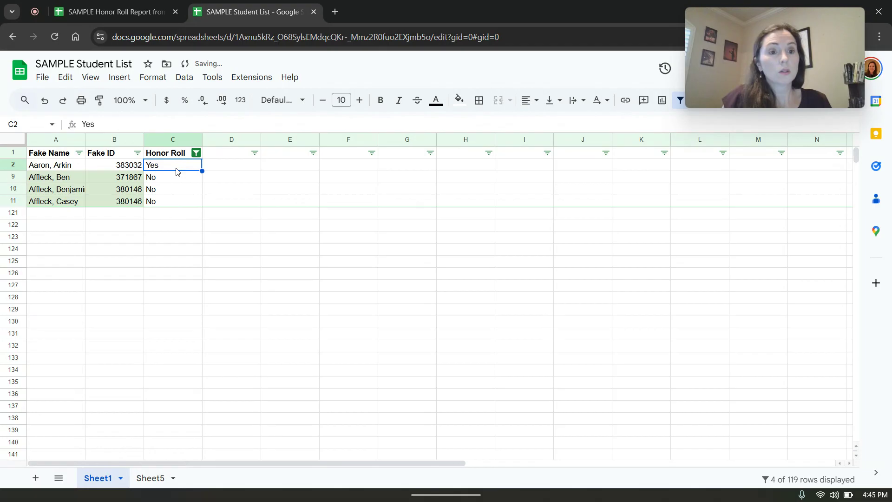
Step: Change the Honor Roll filter to show only the values Yes, 6 and 7
{"action": "left_click", "coordinate": [197, 153]}
{"action": "left_click", "coordinate": [93, 383]}
{"action": "left_click", "coordinate": [99, 355]}
{"action": "left_click", "coordinate": [116, 401]}
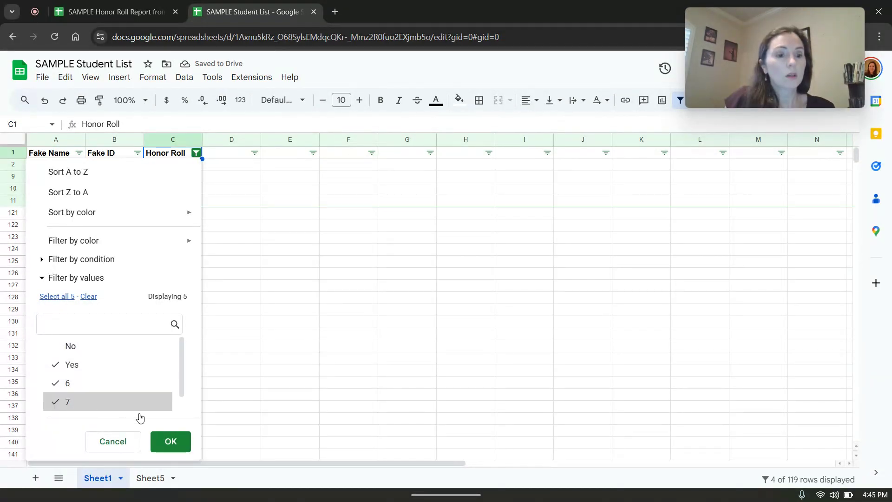
{"action": "left_click", "coordinate": [177, 446]}
Step: Copy Yes from C2 into all the filtered Honor Roll cells from C3 to C120
{"action": "left_click", "coordinate": [178, 168]}
{"action": "key", "text": "ctrl+c"}
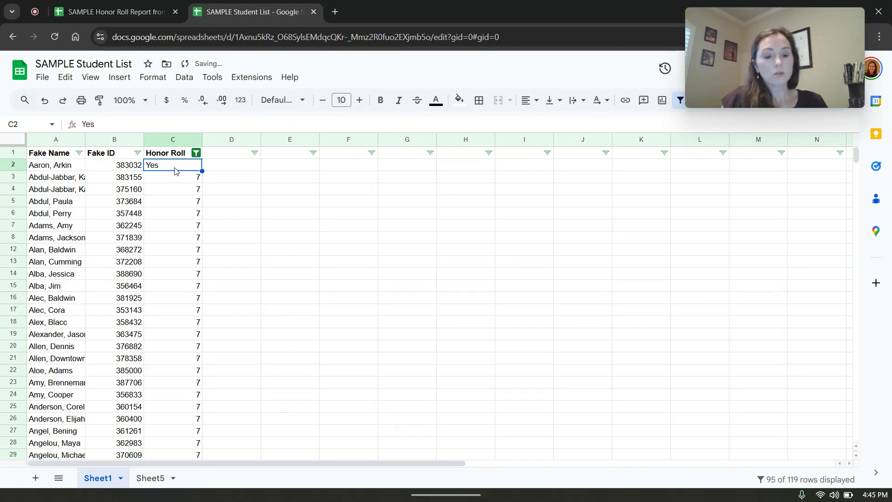
{"action": "mouse_move", "coordinate": [179, 182]}
{"action": "left_mouse_down"}
{"action": "mouse_move", "coordinate": [185, 458]}
{"action": "mouse_move", "coordinate": [180, 191]}
{"action": "left_mouse_up"}
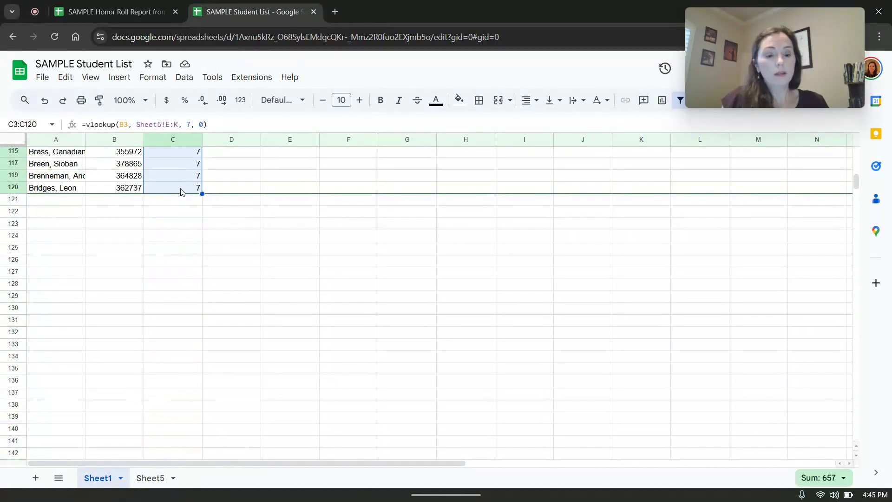
{"action": "key", "text": "ctrl+v"}
{"action": "scroll", "coordinate": [279, 211], "scroll_direction": "up", "scroll_amount": 20}
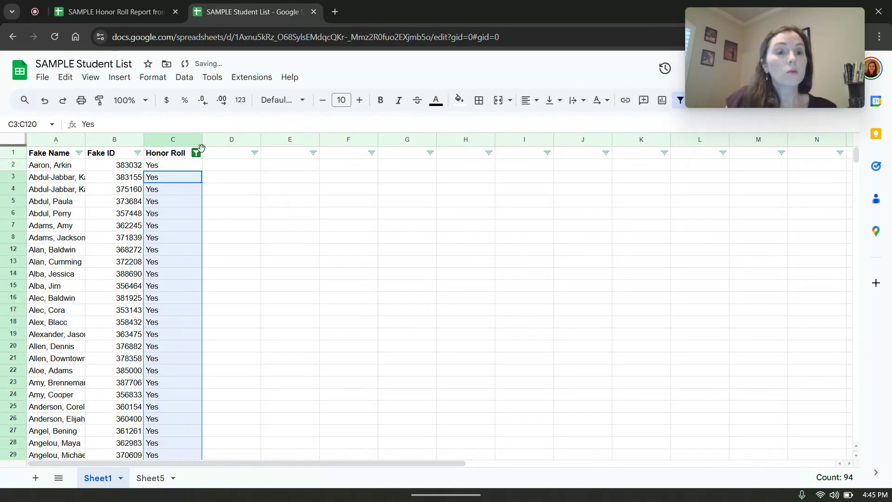
Step: Change the Honor Roll filter to show only the values No and #N/A
{"action": "left_click", "coordinate": [196, 153]}
{"action": "left_click", "coordinate": [76, 383]}
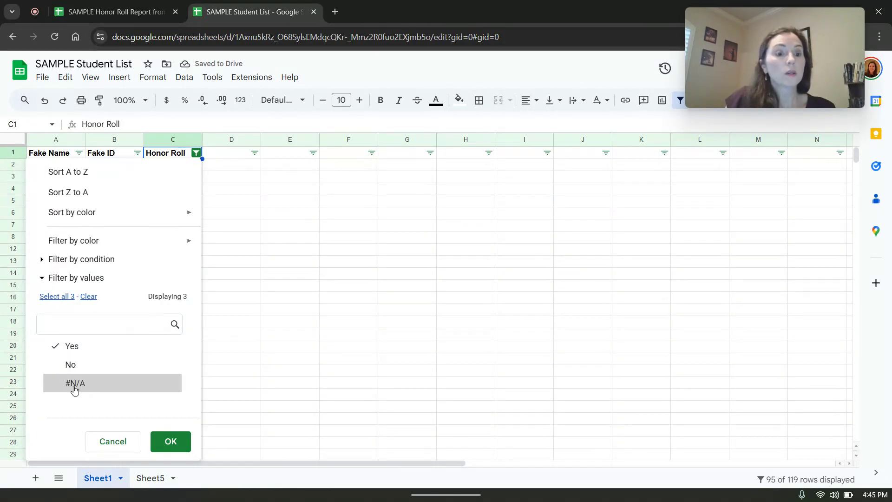
{"action": "left_click", "coordinate": [84, 351]}
{"action": "left_click", "coordinate": [77, 366]}
{"action": "left_click", "coordinate": [172, 441]}
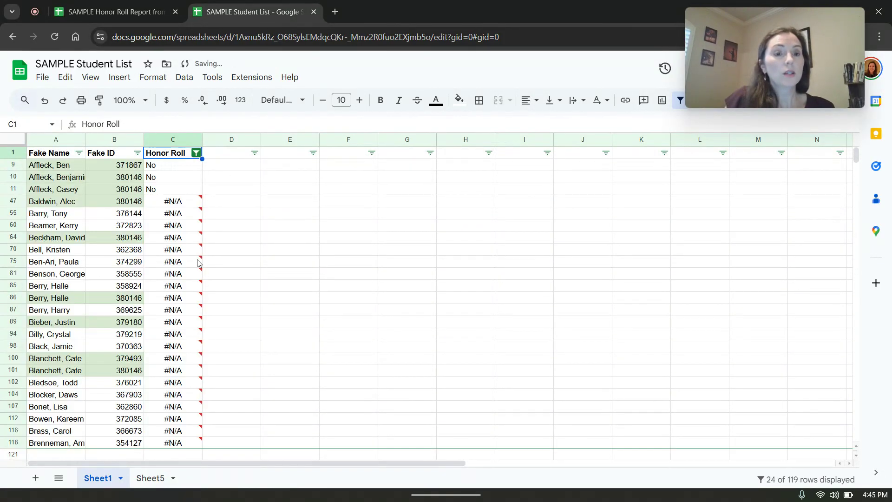
Step: Copy No from C11 into the filtered Honor Roll cells C47 to C118 in place of the #N/A results
{"action": "left_click", "coordinate": [160, 193]}
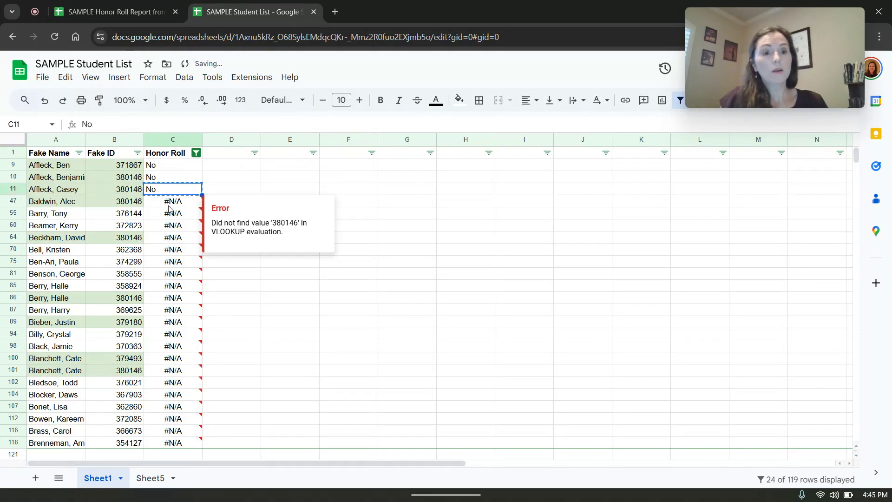
{"action": "left_click_drag", "start_coordinate": [172, 202], "coordinate": [188, 320]}
{"action": "key", "text": "ctrl+v"}
{"action": "scroll", "coordinate": [284, 268], "scroll_direction": "up", "scroll_amount": 5}
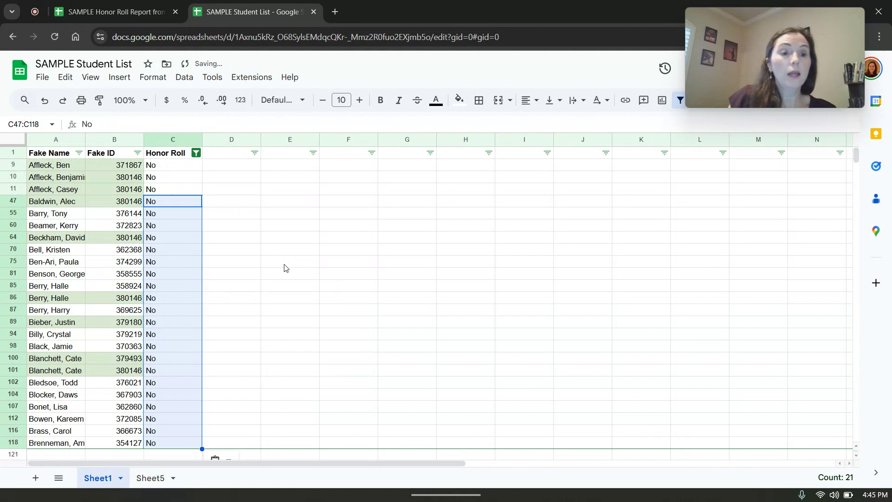
{"action": "left_click", "coordinate": [179, 170]}
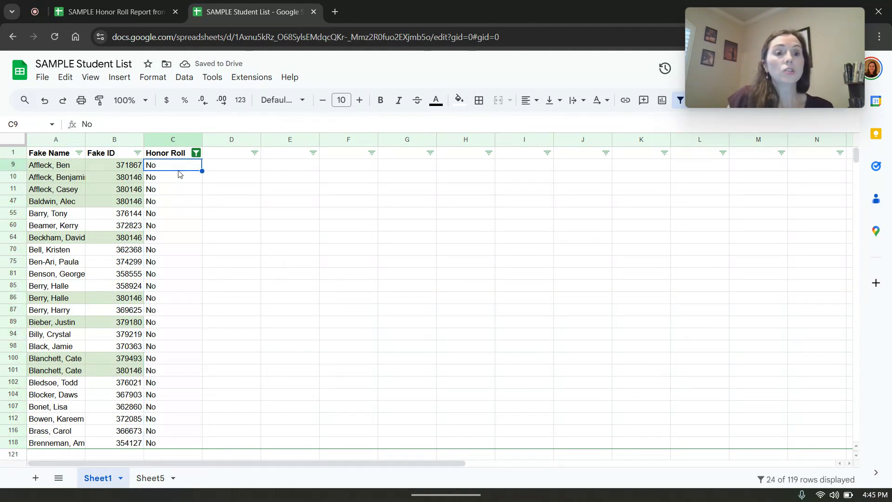
Step: Change the Honor Roll filter to show both the No and Yes values
{"action": "left_click", "coordinate": [197, 153]}
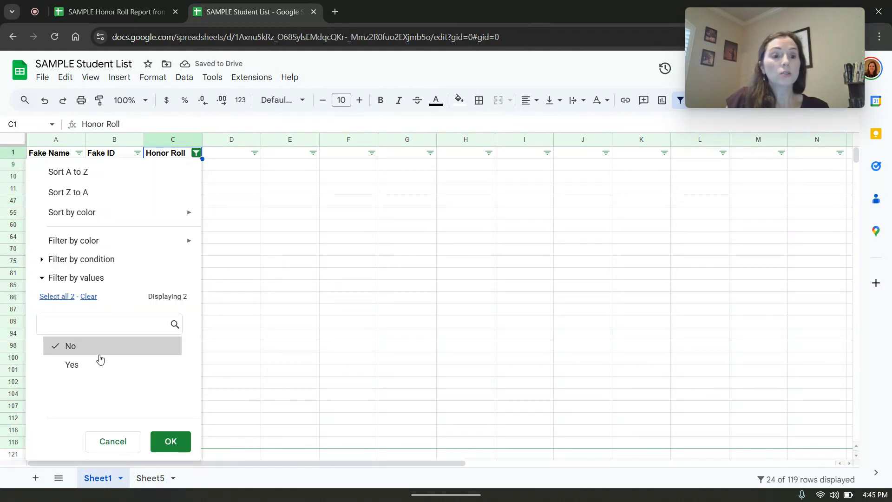
{"action": "left_click", "coordinate": [164, 439]}
{"action": "left_click", "coordinate": [318, 262]}
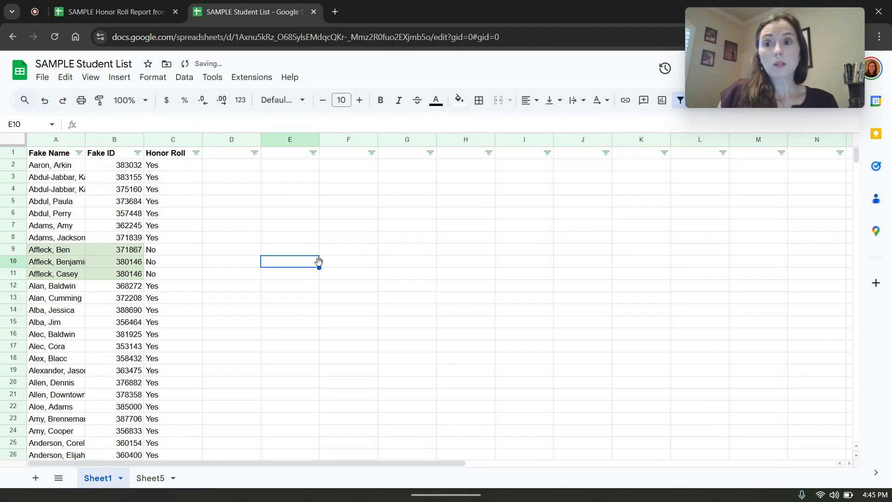
Step: Enter the formula =vlookup(B2, Sheet5!E:K, 7, 0) in cell D2 of Sheet1
{"action": "left_click", "coordinate": [230, 165]}
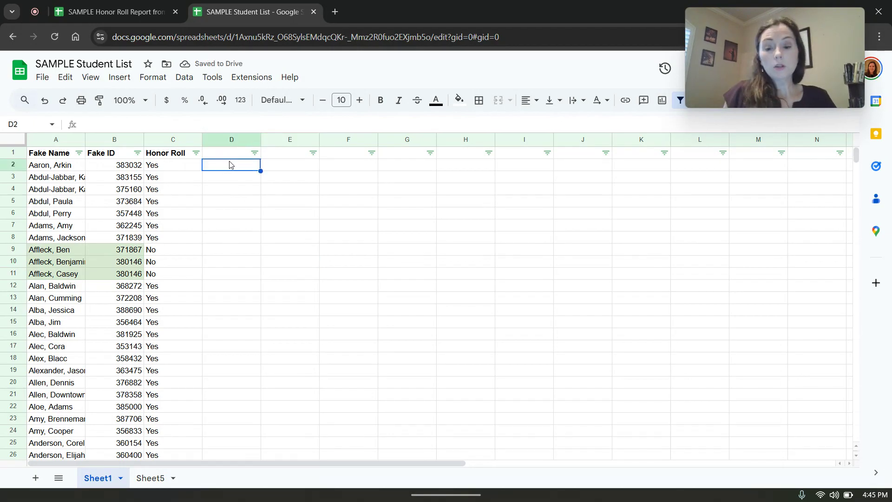
{"action": "type", "text": "=vlooup("}
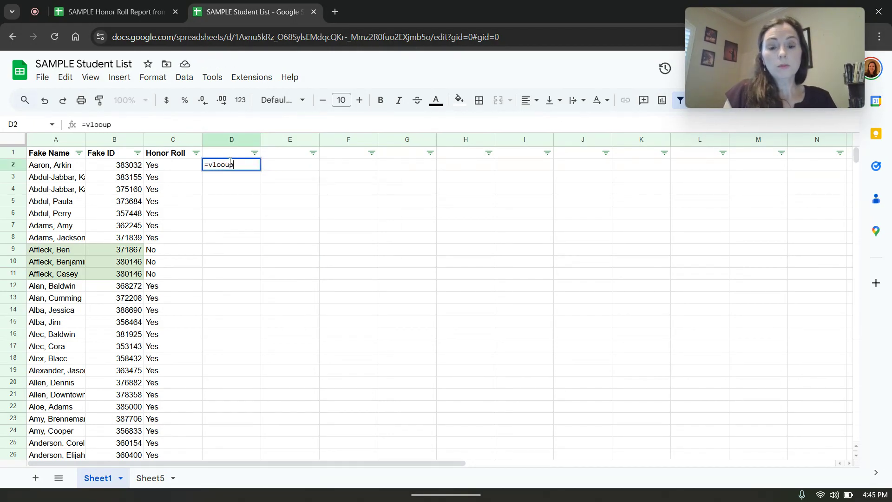
{"action": "key", "text": "BackSpace"}
{"action": "key", "text": "BackSpace"}
{"action": "type", "text": "up("}
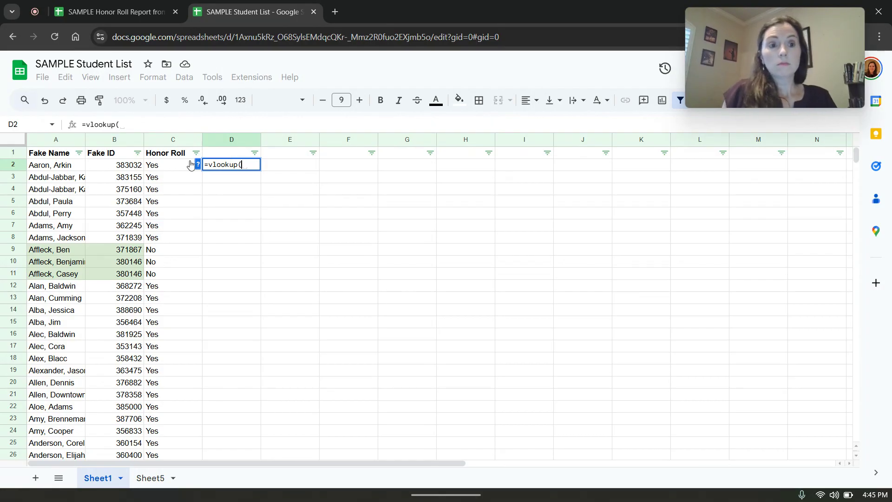
{"action": "left_click", "coordinate": [138, 168]}
{"action": "type", "text": ","}
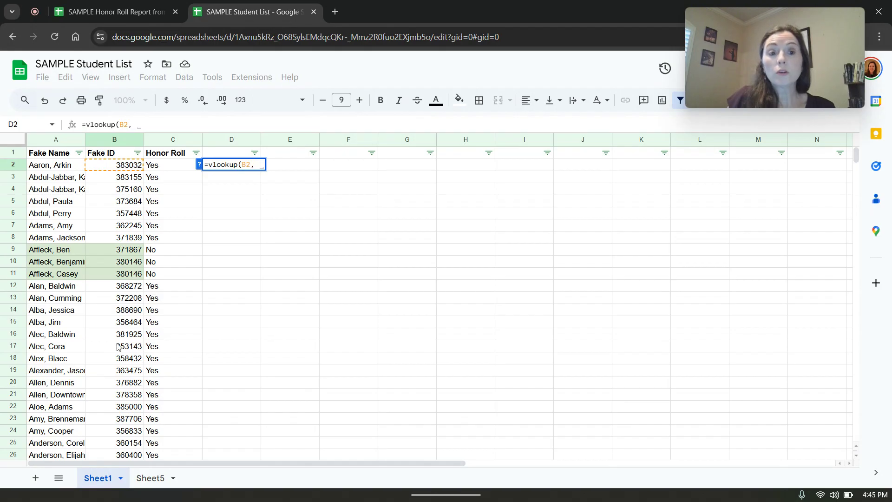
{"action": "left_click", "coordinate": [149, 478]}
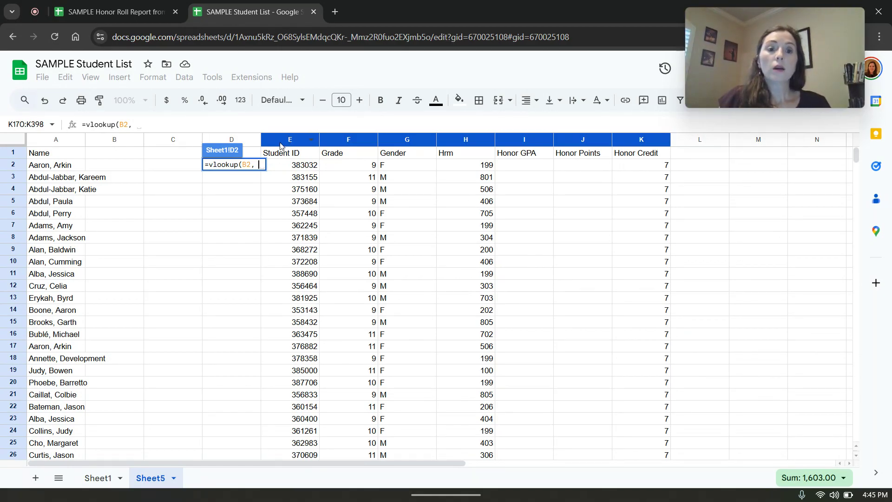
{"action": "left_click_drag", "start_coordinate": [299, 141], "coordinate": [642, 140]}
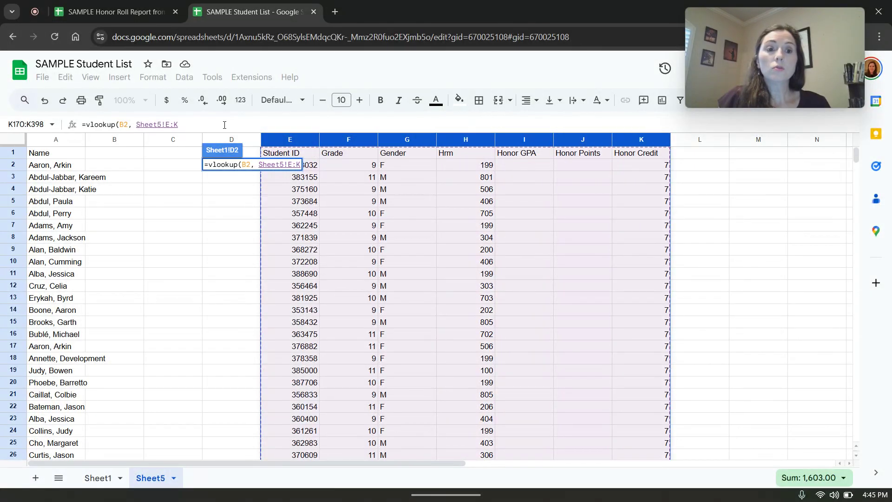
{"action": "type", "text": ","}
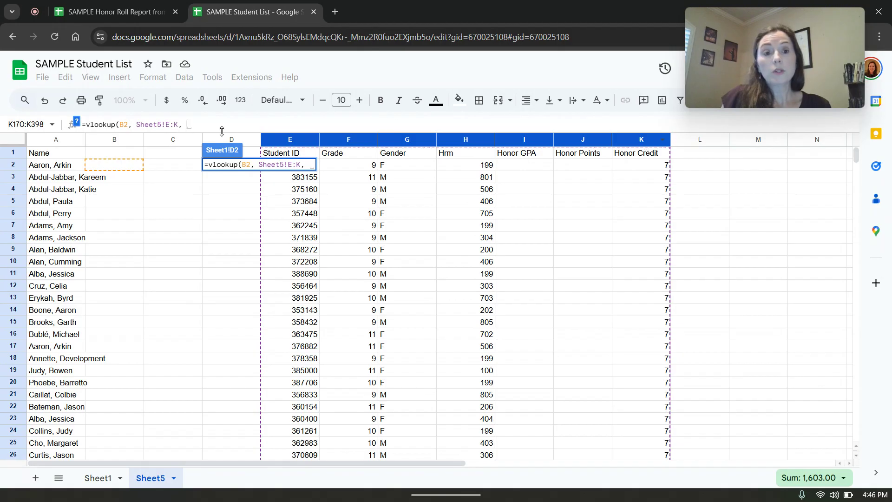
{"action": "type", "text": "7"}
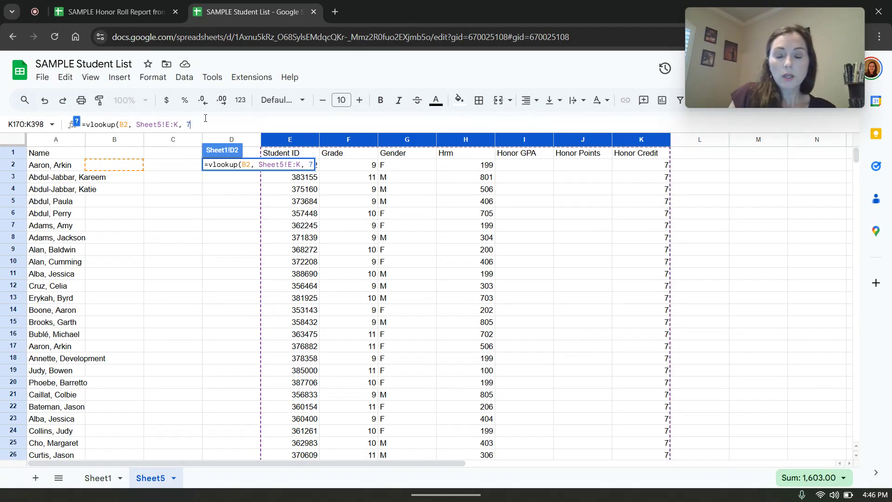
{"action": "type", "text": ", 0)"}
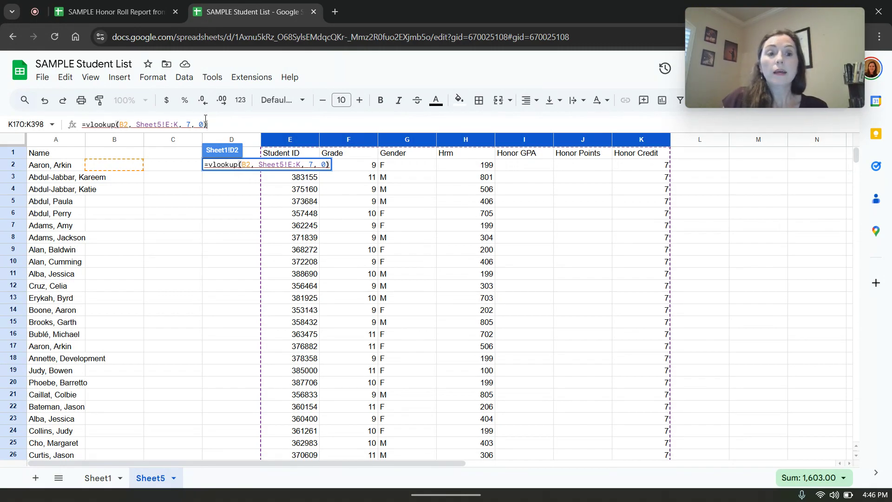
{"action": "key", "text": "Return"}
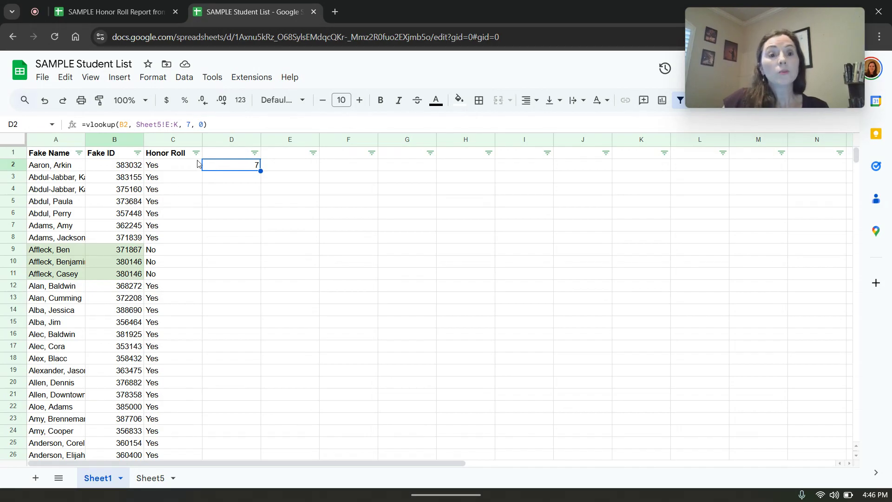
{"action": "left_click", "coordinate": [857, 19]}
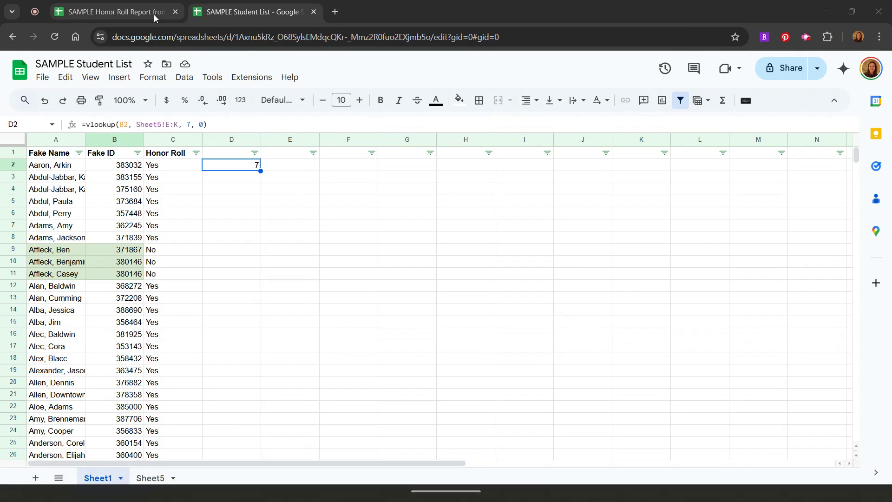
{"action": "key", "text": "ctrl+t"}
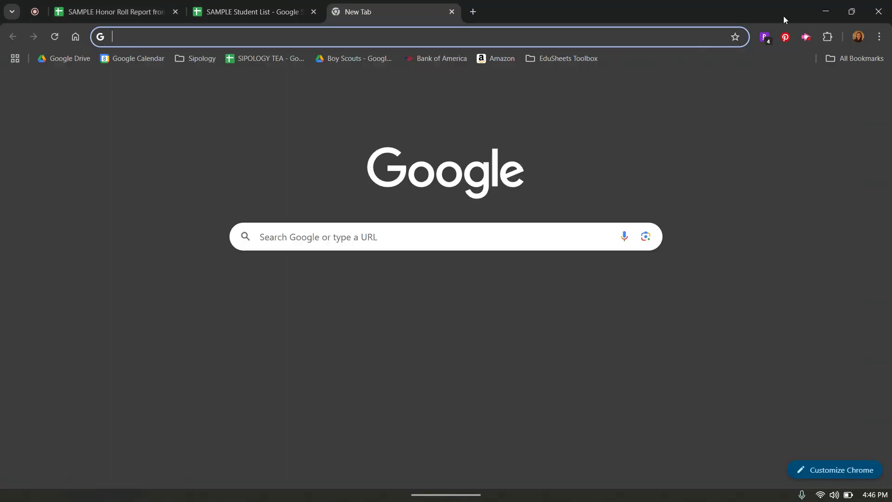
{"action": "left_click", "coordinate": [804, 38]}
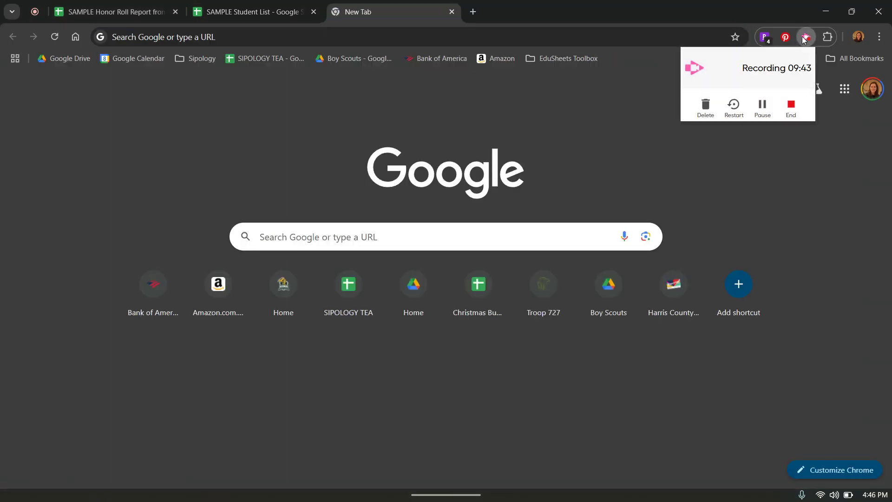